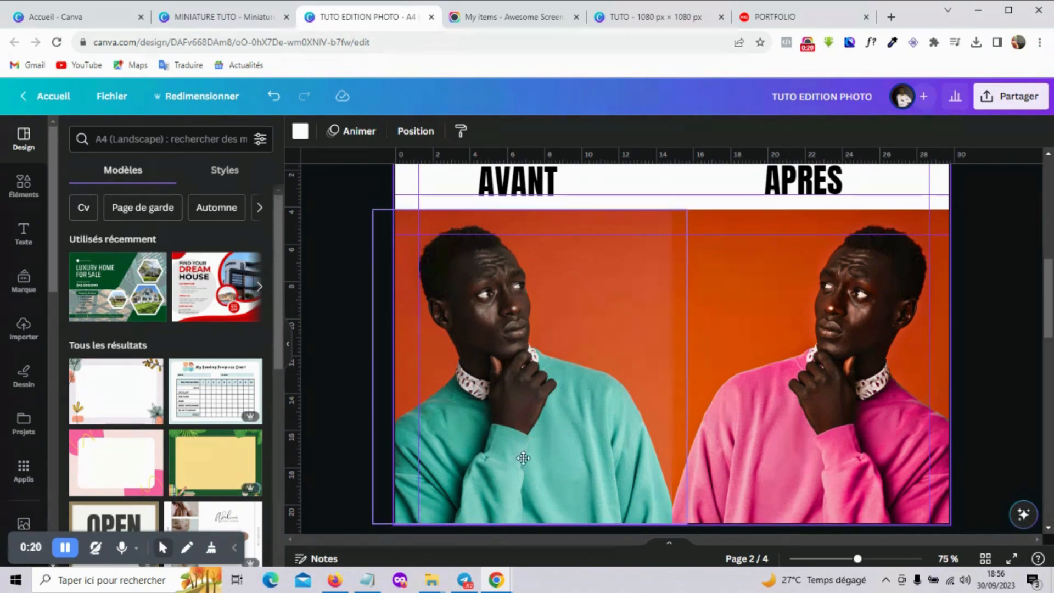
pyautogui.moveTo(526, 460); pyautogui.dragTo(526, 440)
pyautogui.click(274, 98)
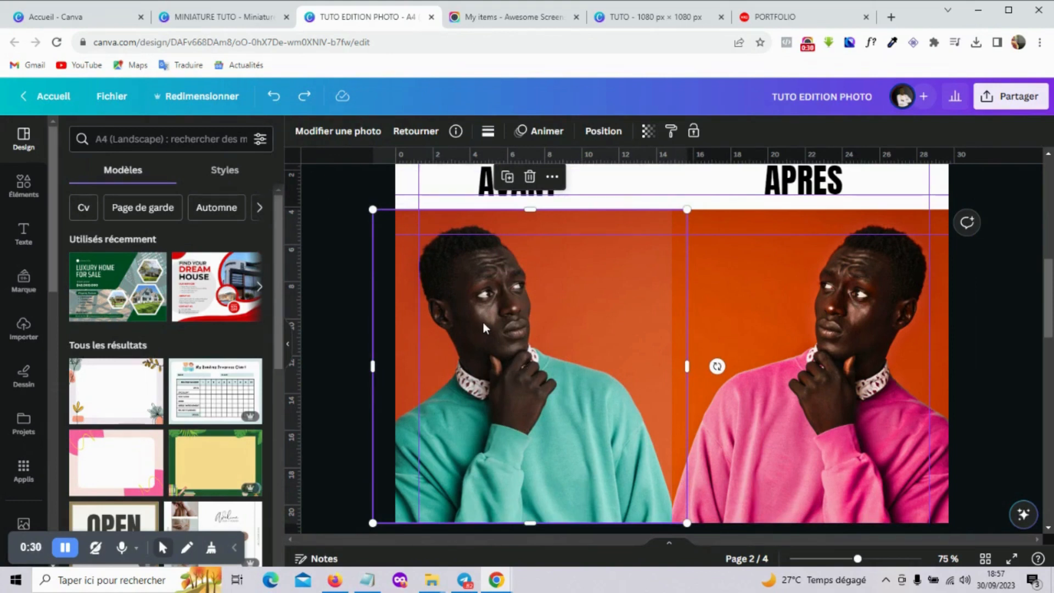
pyautogui.click(822, 336)
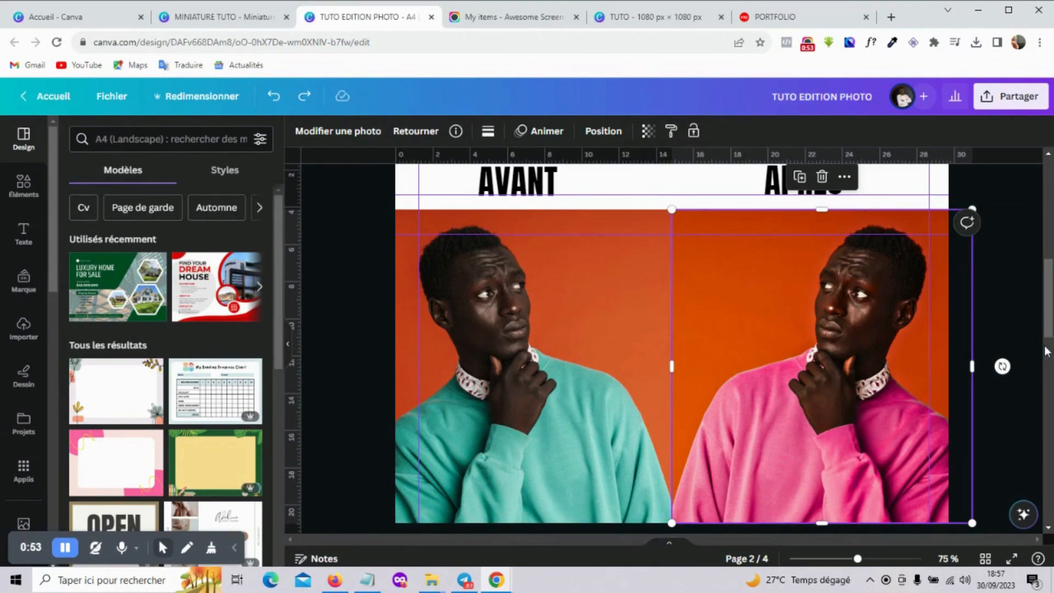
# Delete the blank page 4 and add a fresh blank page after page 3
pyautogui.moveTo(1052, 297); pyautogui.dragTo(1050, 413)
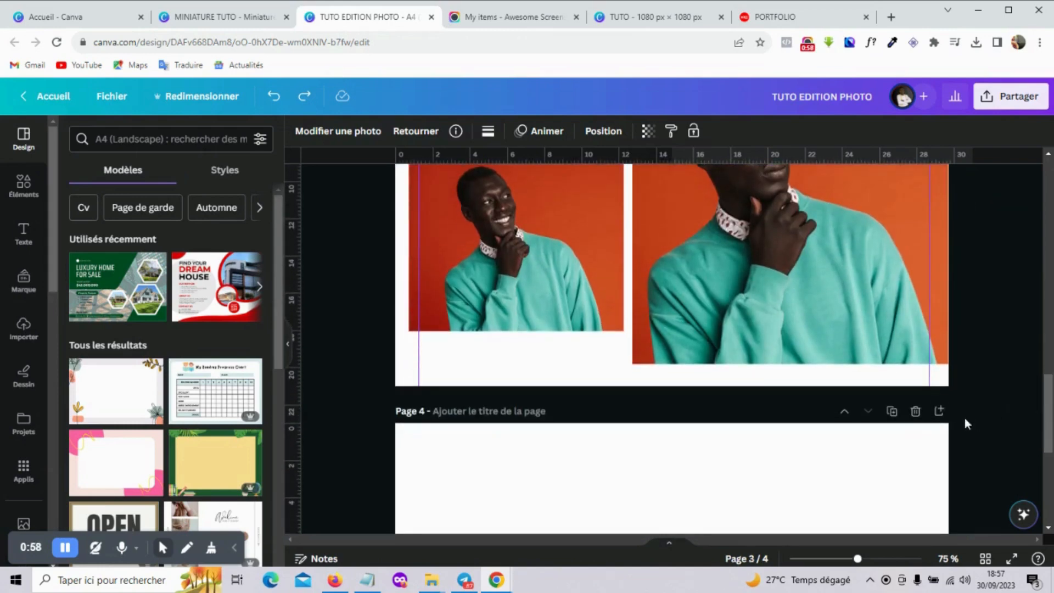
pyautogui.click(916, 411)
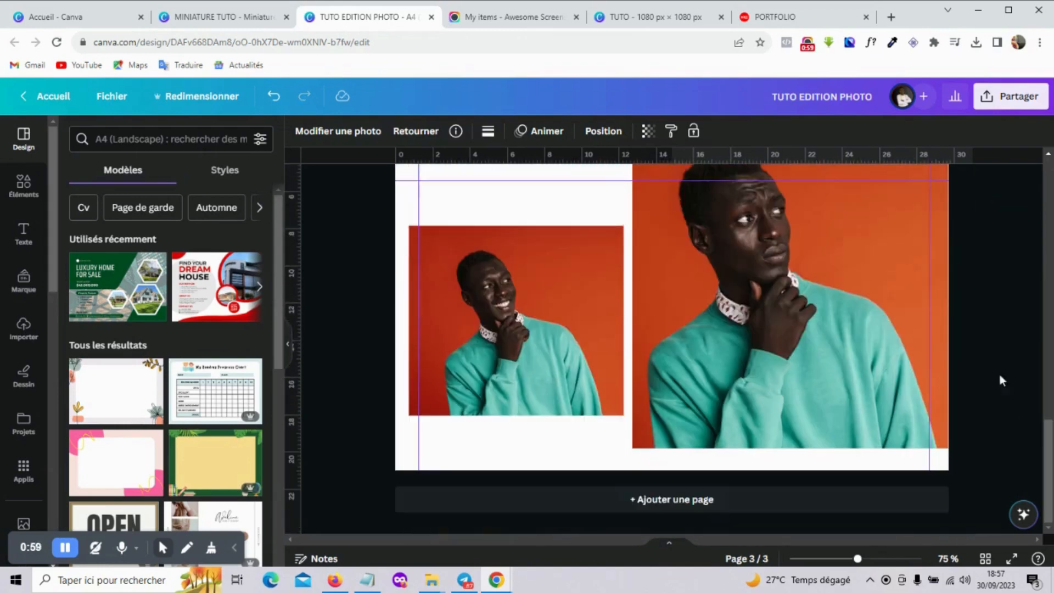
pyautogui.click(929, 500)
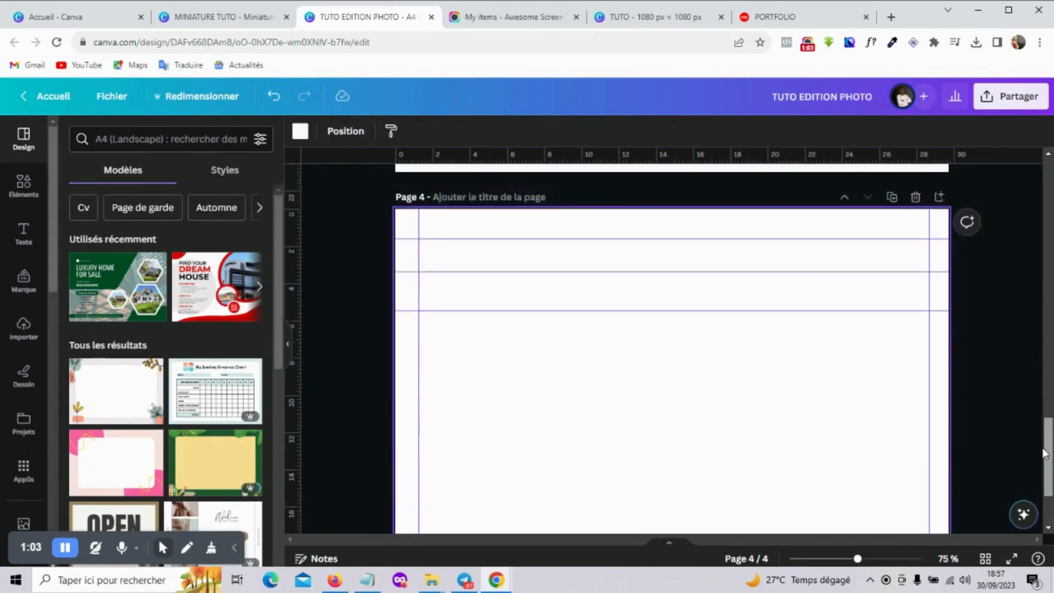
pyautogui.scroll(5, 983, 409)
pyautogui.click(873, 379)
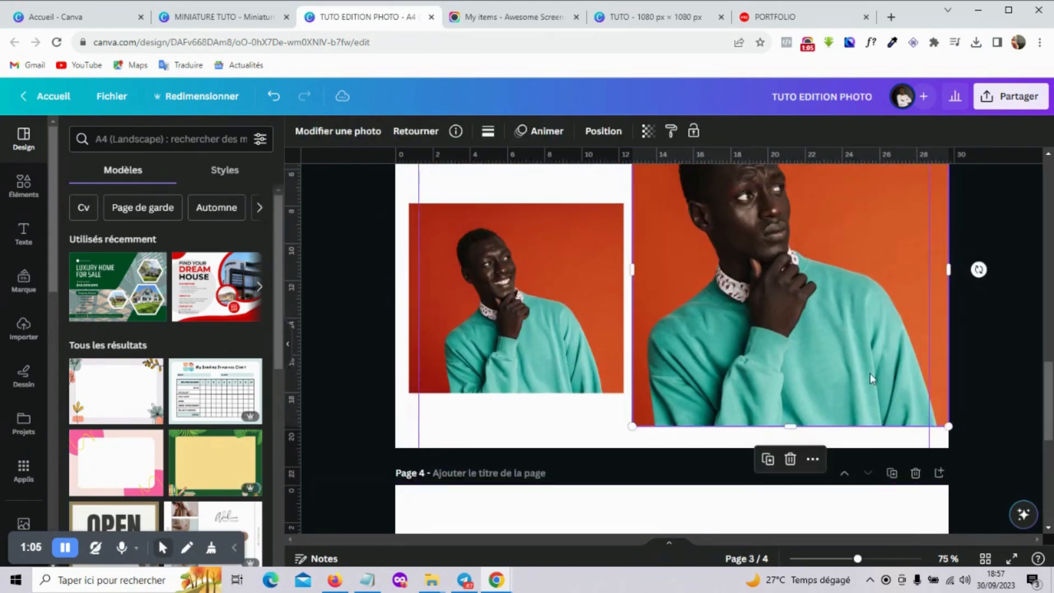
pyautogui.click(609, 346)
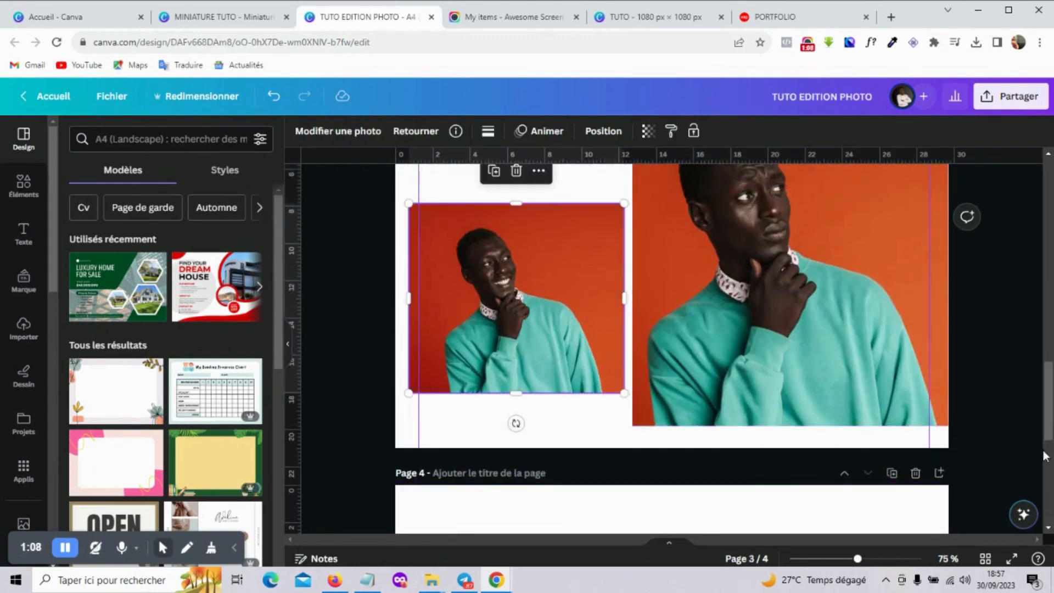
# Search the elements for "homme noir entrain de pensé" from blank page 4 and restrict the results to photos
pyautogui.moveTo(1050, 423); pyautogui.dragTo(1050, 487)
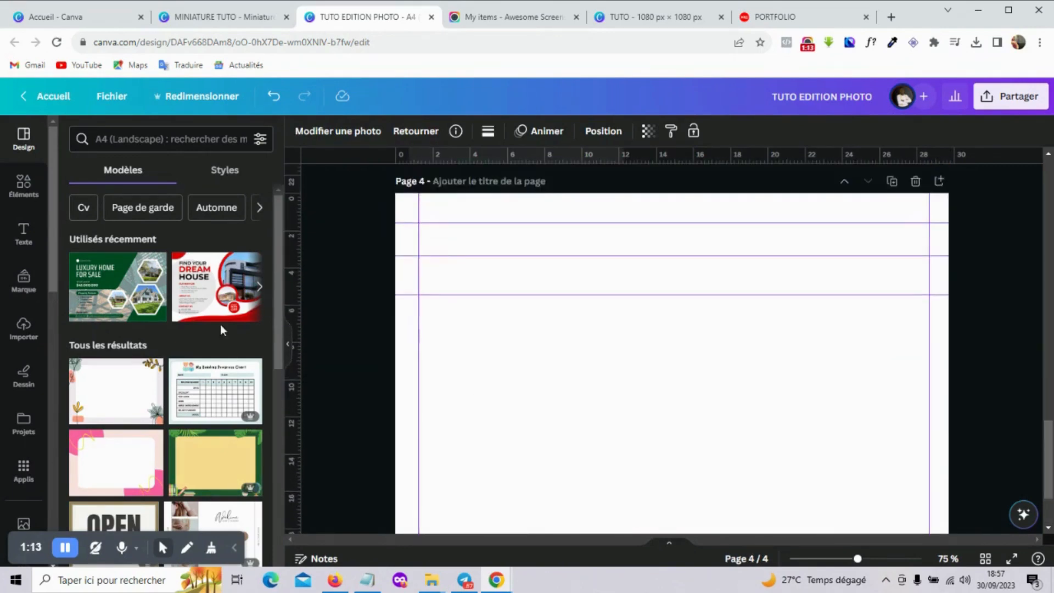
pyautogui.click(28, 186)
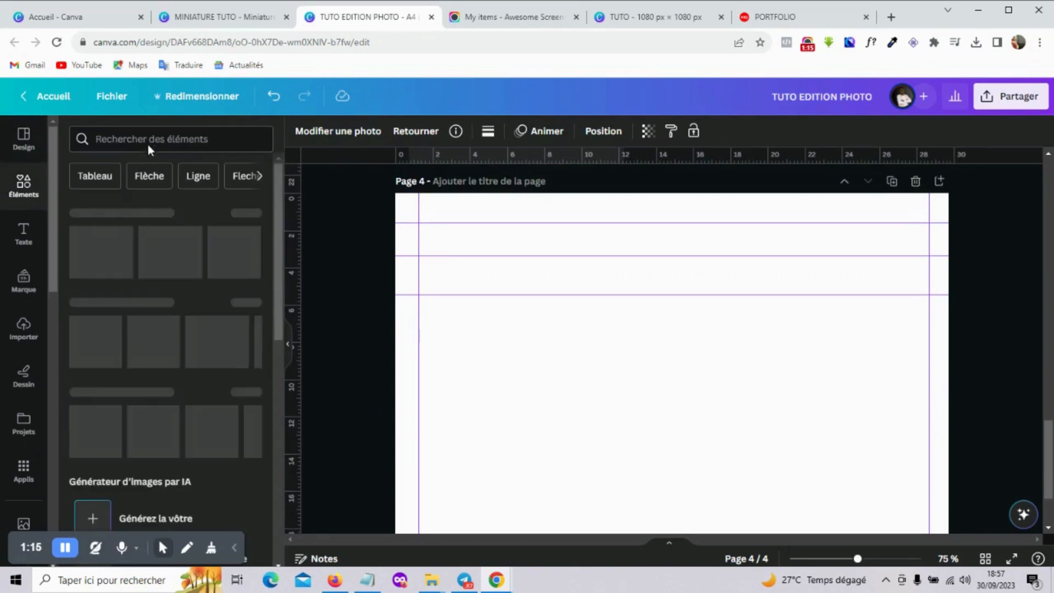
pyautogui.click(148, 142)
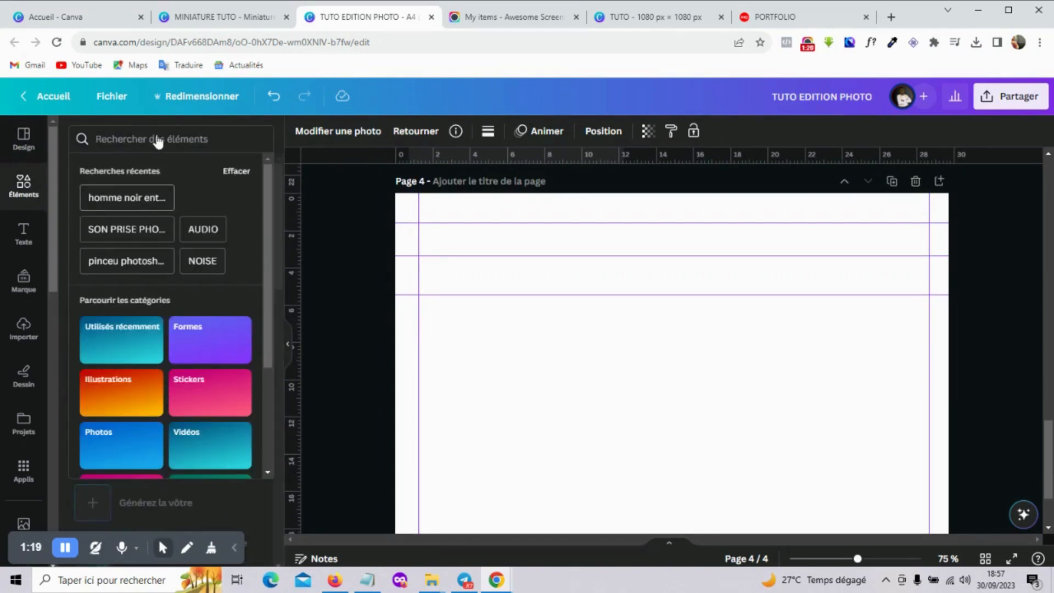
pyautogui.write('h')
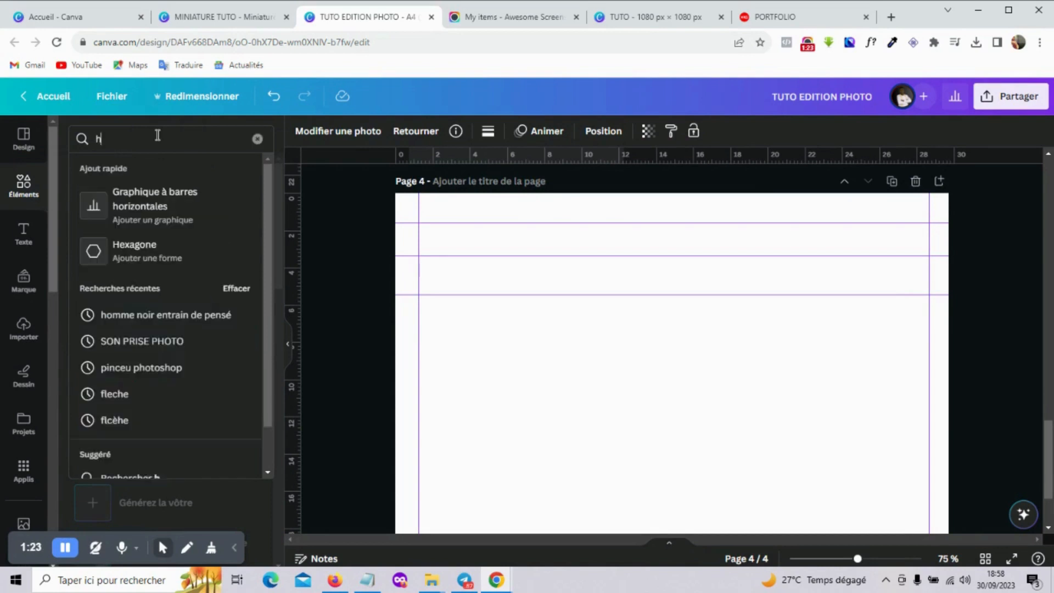
pyautogui.write('omm')
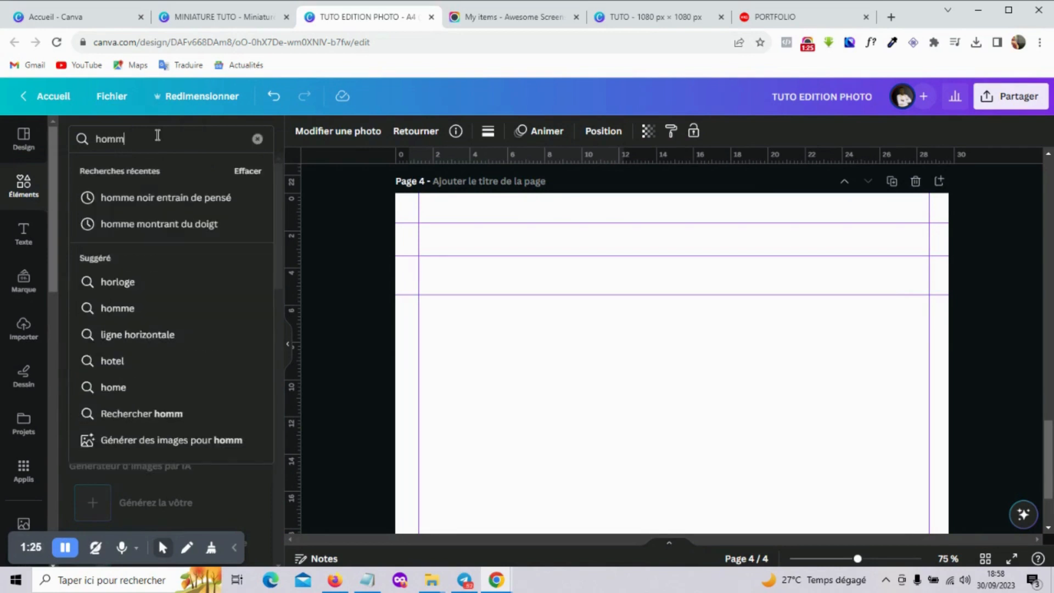
pyautogui.write('e noir entr')
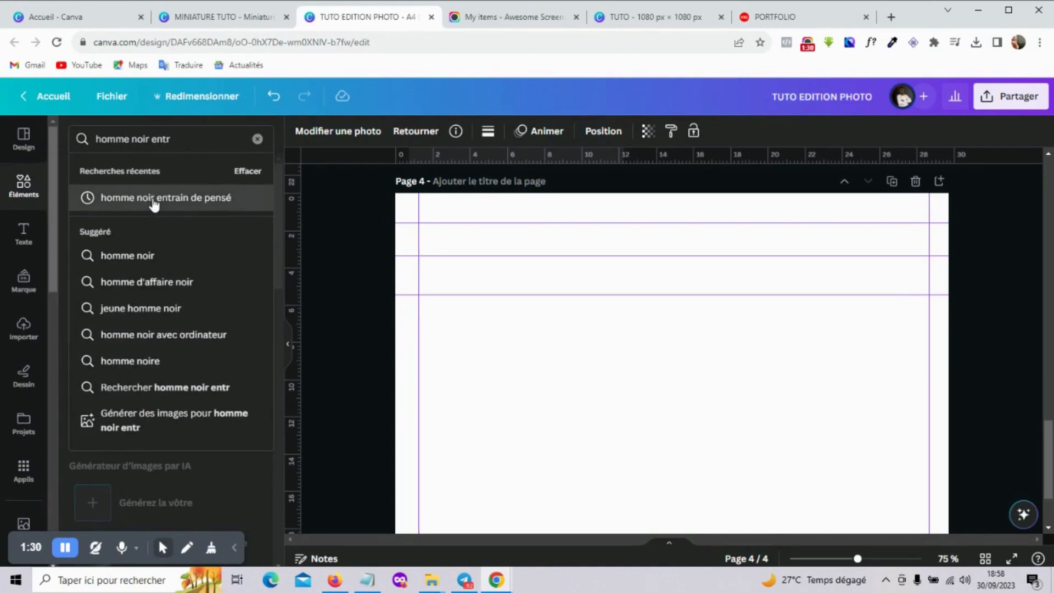
pyautogui.click(151, 200)
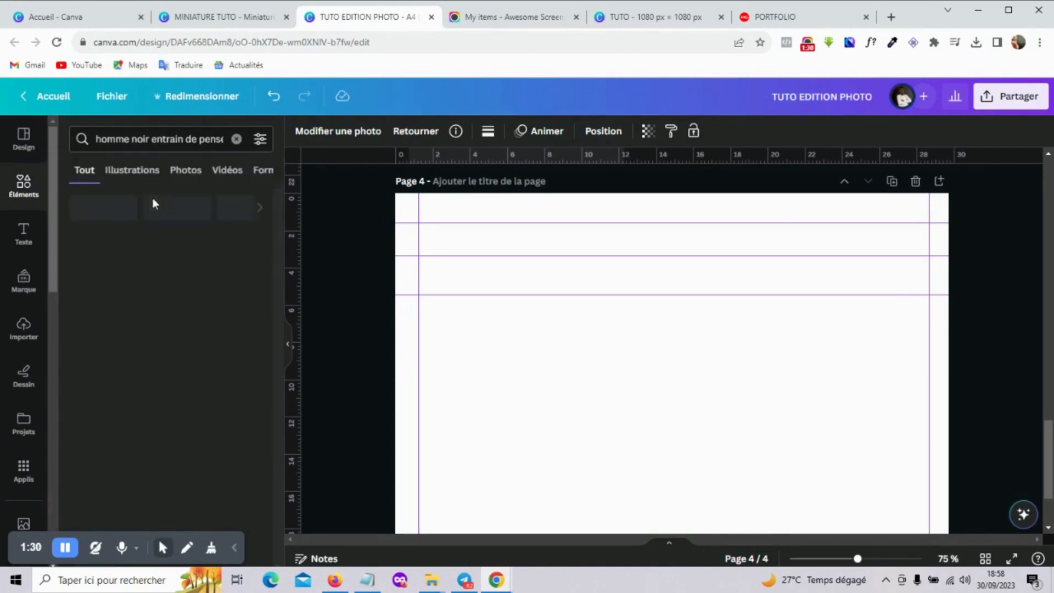
pyautogui.click(185, 172)
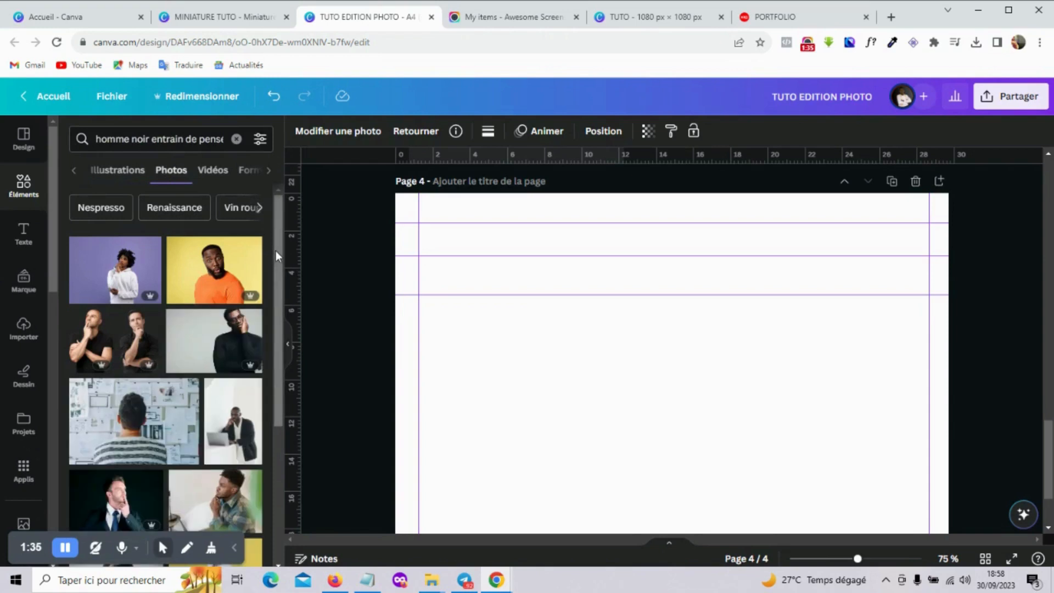
# Add the photo of the smiling man in a teal sweater on an orange background to page 4
pyautogui.moveTo(283, 251); pyautogui.dragTo(288, 379)
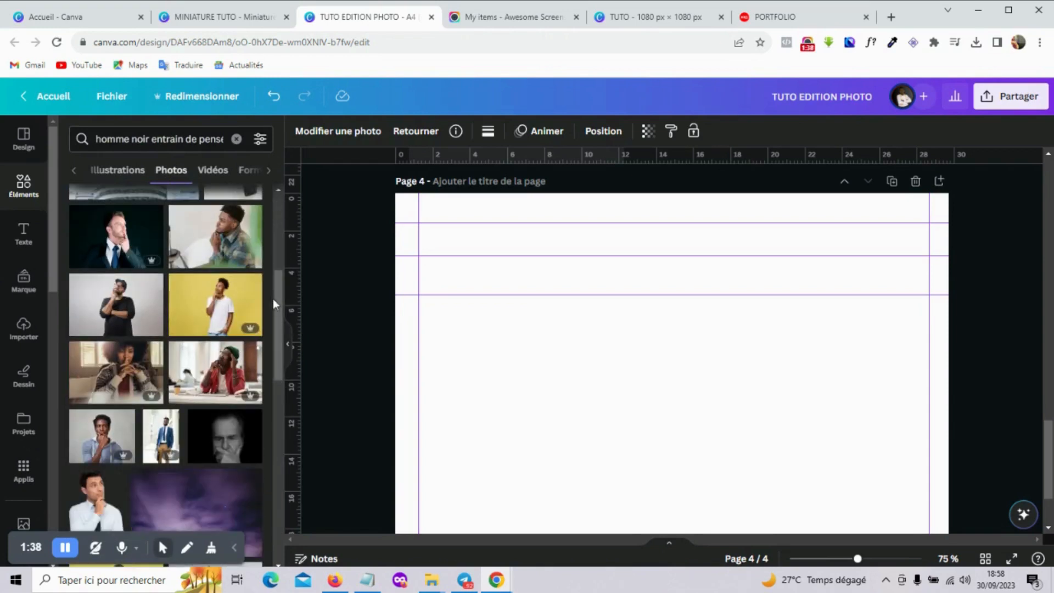
pyautogui.moveTo(272, 299); pyautogui.dragTo(282, 415)
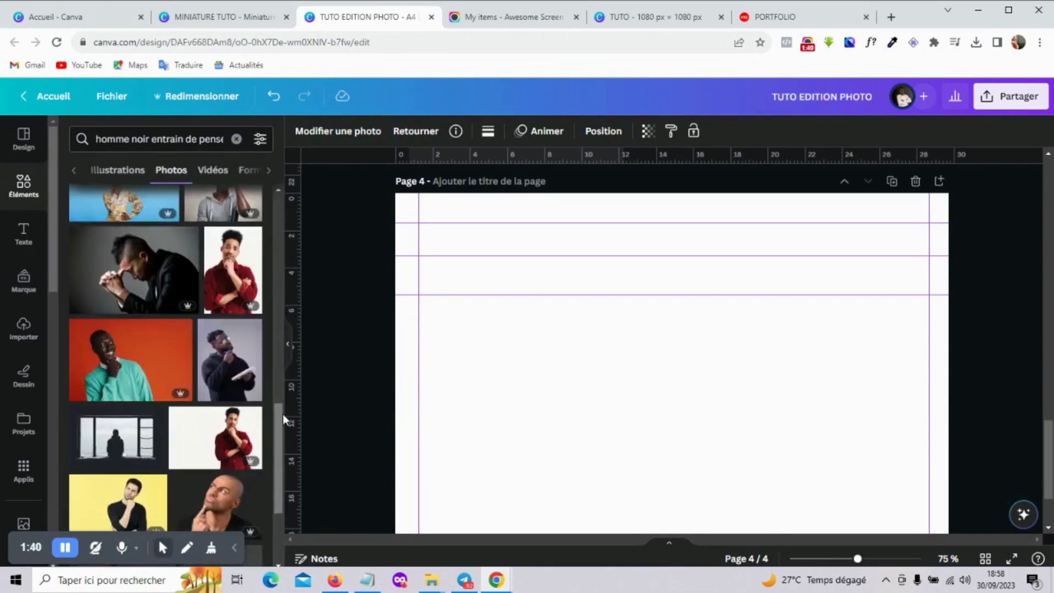
pyautogui.click(142, 360)
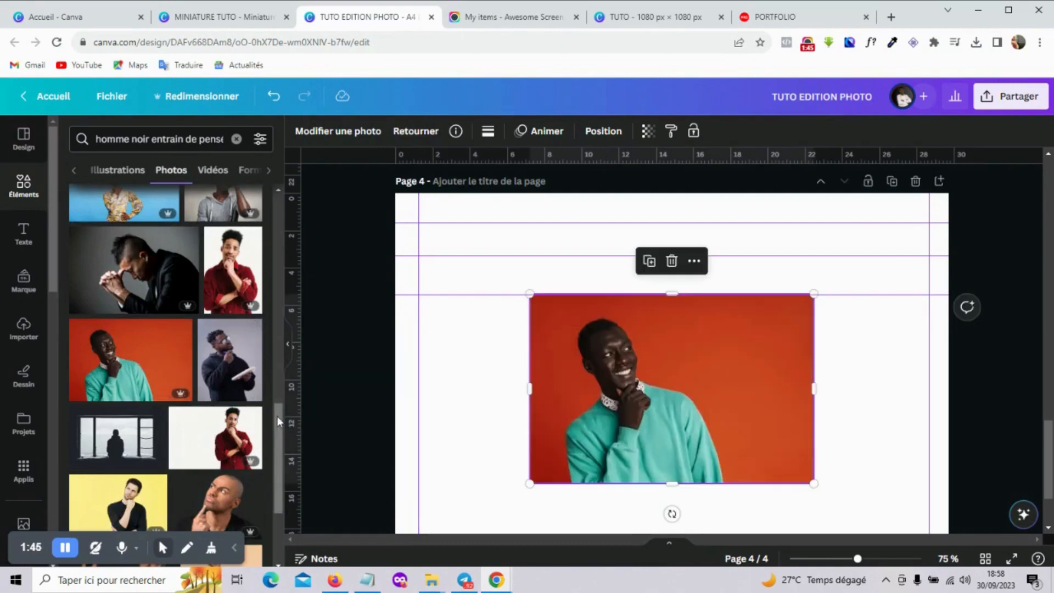
# Add the photo of the same man in the teal sweater with a pensive, frowning look to page 4
pyautogui.scroll(-5, 284, 467)
pyautogui.moveTo(279, 400)
pyautogui.mouseDown()
pyautogui.moveTo(280, 474)
pyautogui.moveTo(292, 431)
pyautogui.moveTo(270, 414)
pyautogui.mouseUp()
pyautogui.click(107, 318)
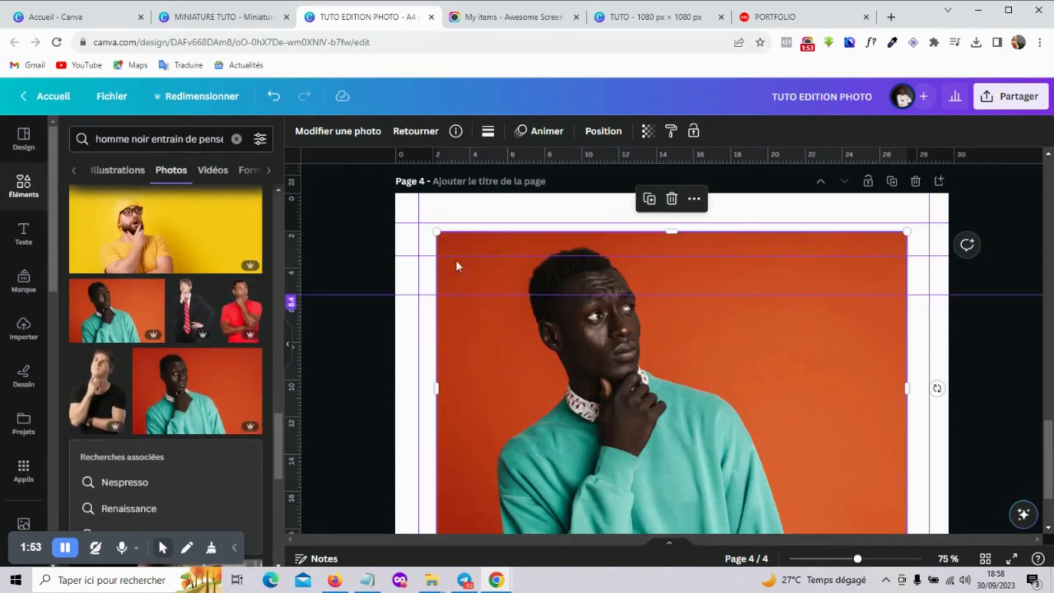
# Shrink the pensive photo to about 18 cm wide and arrange it beside the smiling photo, which sits against the left margin guide
pyautogui.moveTo(436, 232); pyautogui.dragTo(566, 317)
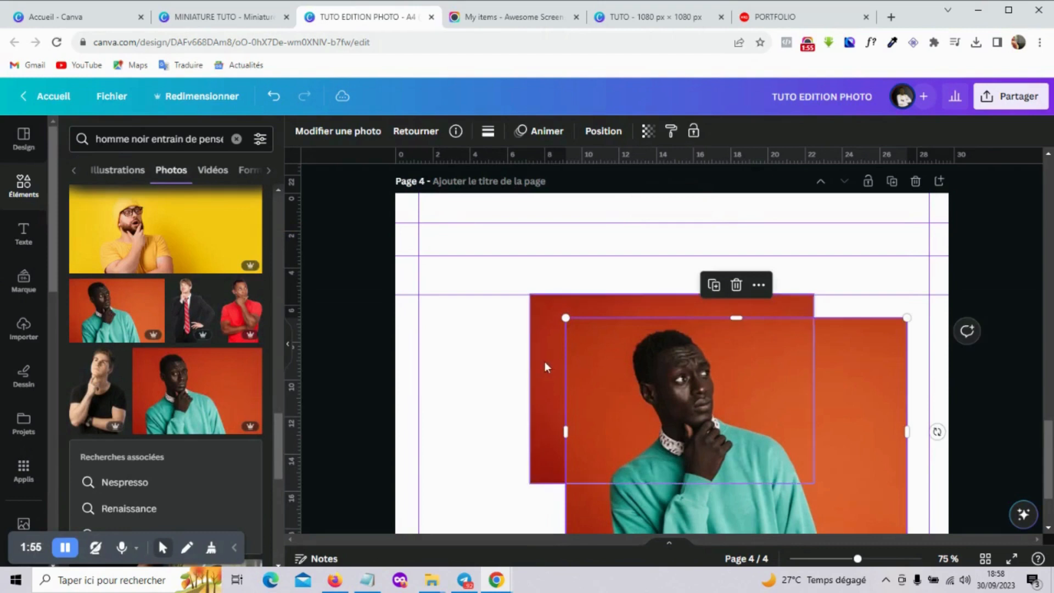
pyautogui.moveTo(544, 362); pyautogui.dragTo(434, 324)
pyautogui.click(813, 381)
pyautogui.moveTo(814, 385); pyautogui.dragTo(796, 303)
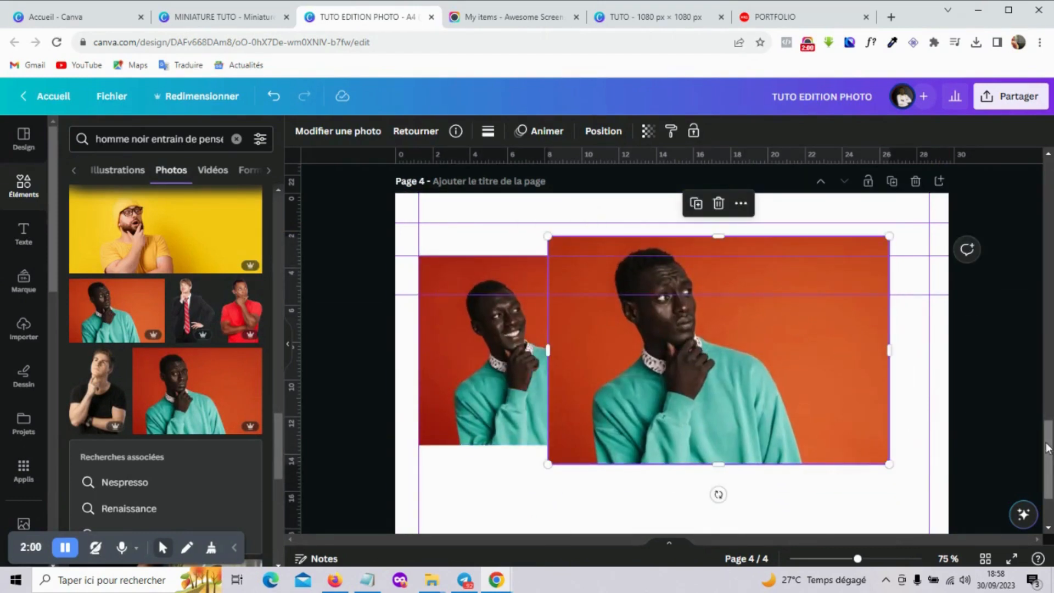
# Add a blank page after page 4
pyautogui.moveTo(1049, 444)
pyautogui.mouseDown()
pyautogui.moveTo(1049, 456)
pyautogui.moveTo(1048, 437)
pyautogui.mouseUp()
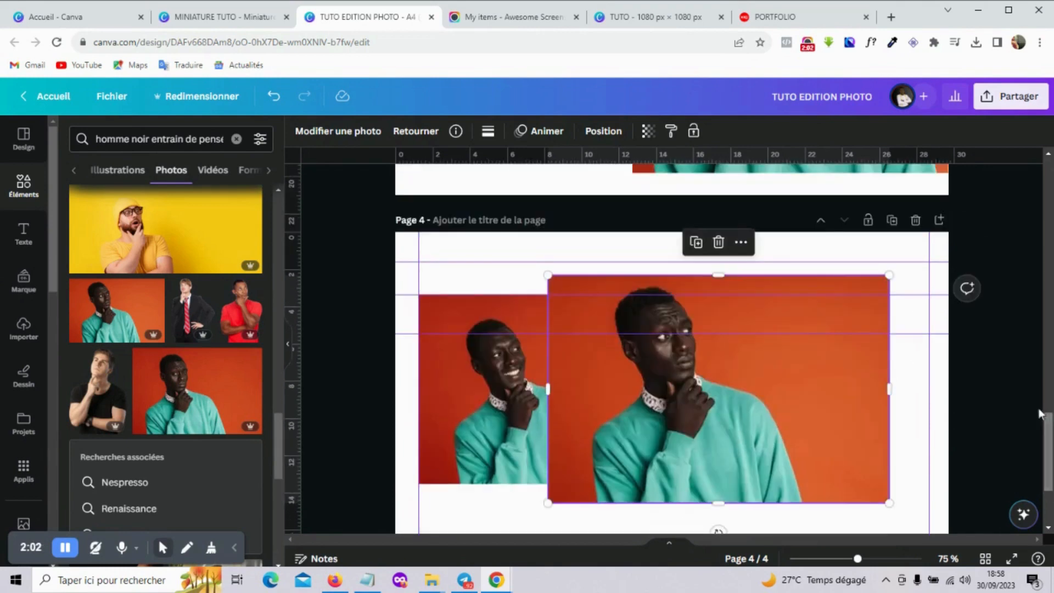
pyautogui.click(940, 224)
pyautogui.scroll(3, 769, 264)
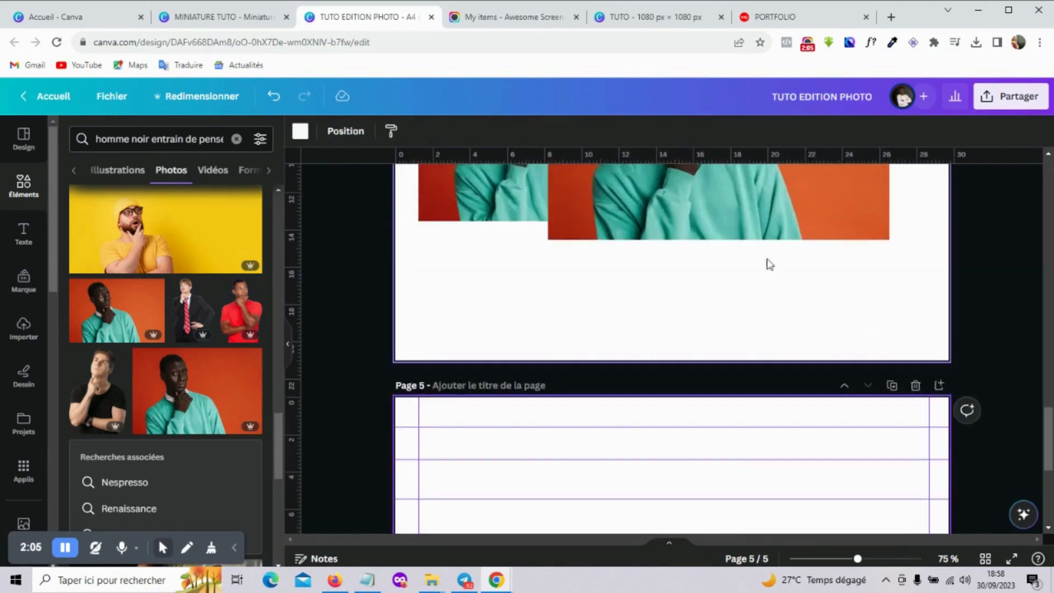
# Move the pensive man's photo from page 4 to the left part of page 5 and crop its right side to about 15 cm wide
pyautogui.moveTo(729, 179); pyautogui.dragTo(726, 515)
pyautogui.moveTo(688, 373); pyautogui.dragTo(674, 488)
pyautogui.moveTo(1048, 440); pyautogui.dragTo(1048, 468)
pyautogui.moveTo(842, 476); pyautogui.dragTo(716, 468)
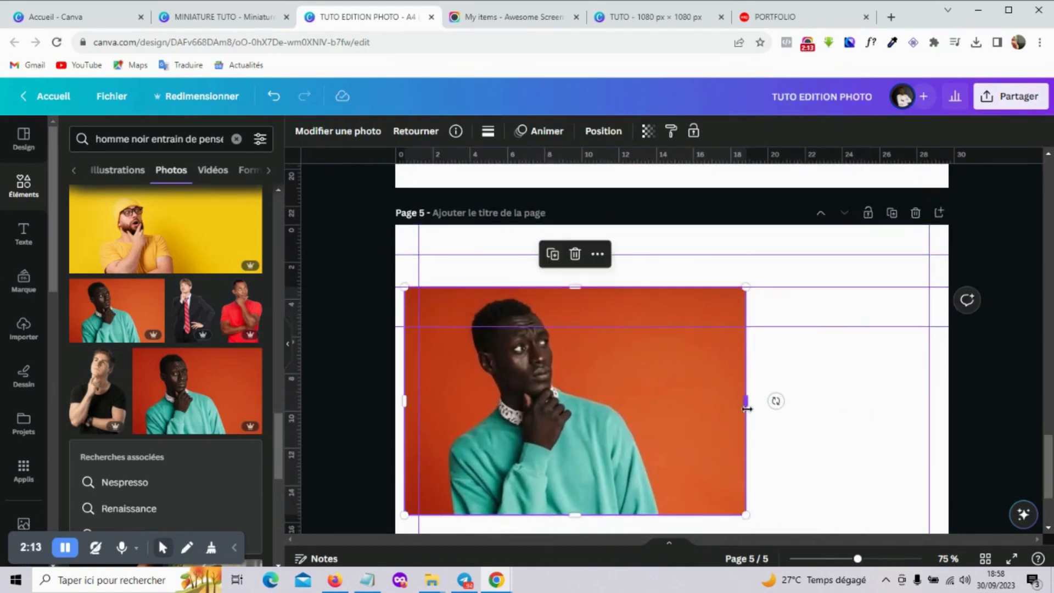
pyautogui.moveTo(747, 408); pyautogui.dragTo(684, 408)
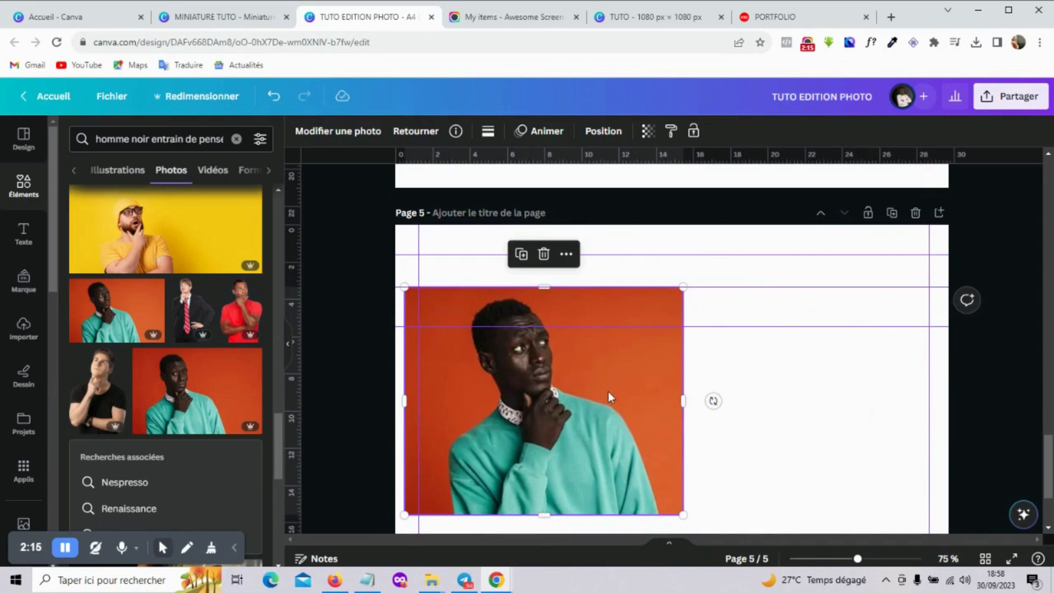
# Remove the orange background from the pensive man's photo on page 5
pyautogui.click(328, 131)
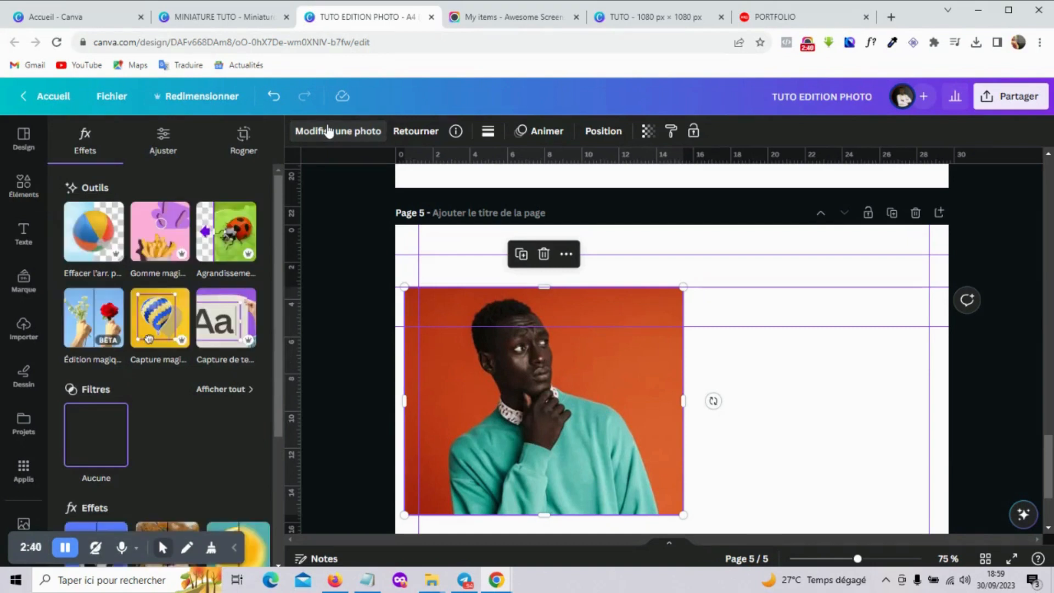
pyautogui.click(94, 237)
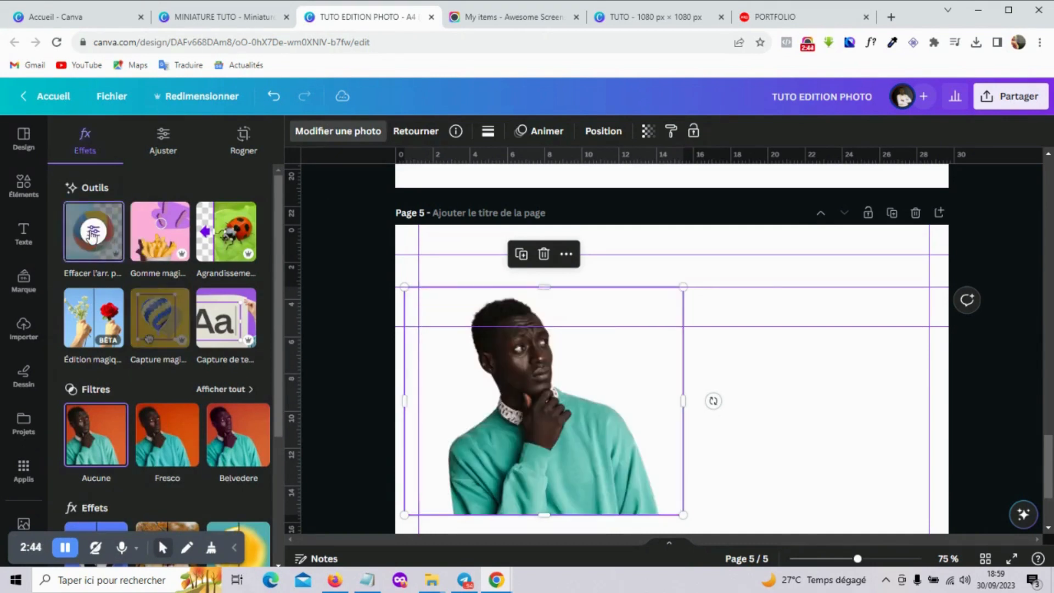
pyautogui.click(749, 411)
# Recolour the sweater pink by adjusting the photo's teal colour to Teinte 100 and Saturation 100
pyautogui.click(584, 407)
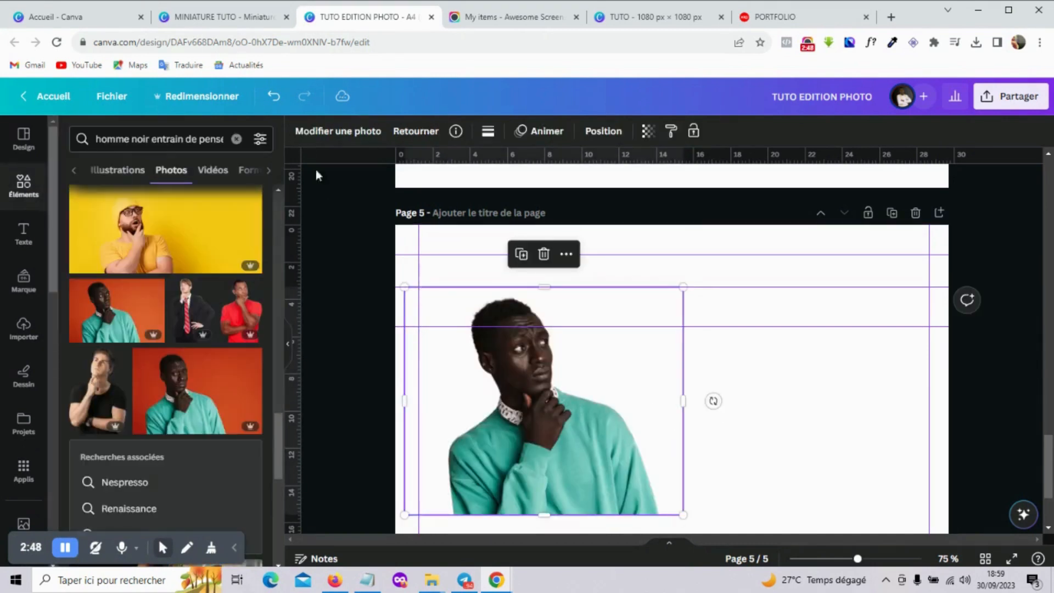
pyautogui.click(340, 134)
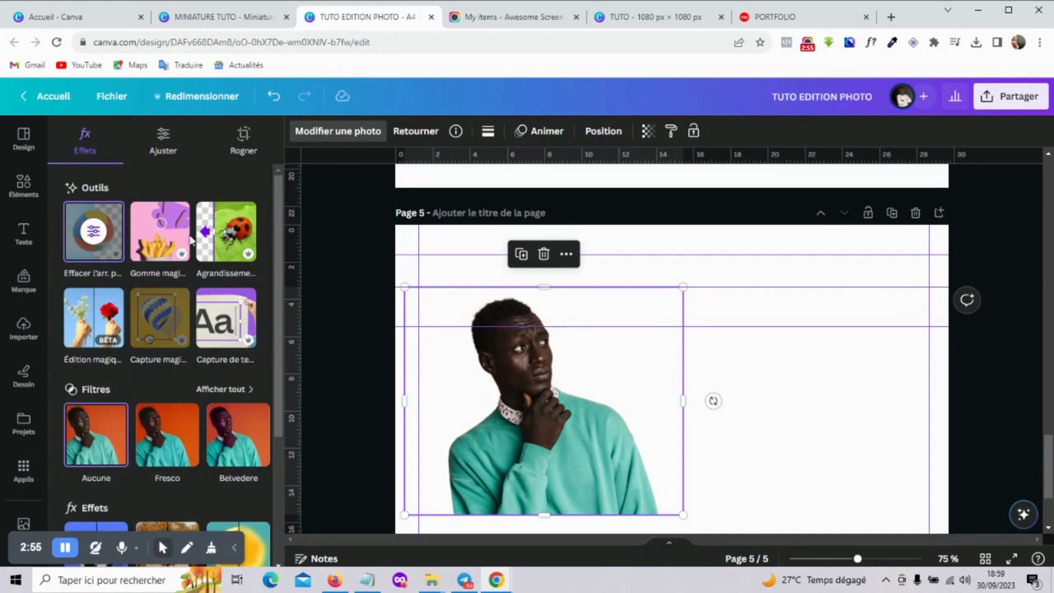
pyautogui.click(163, 144)
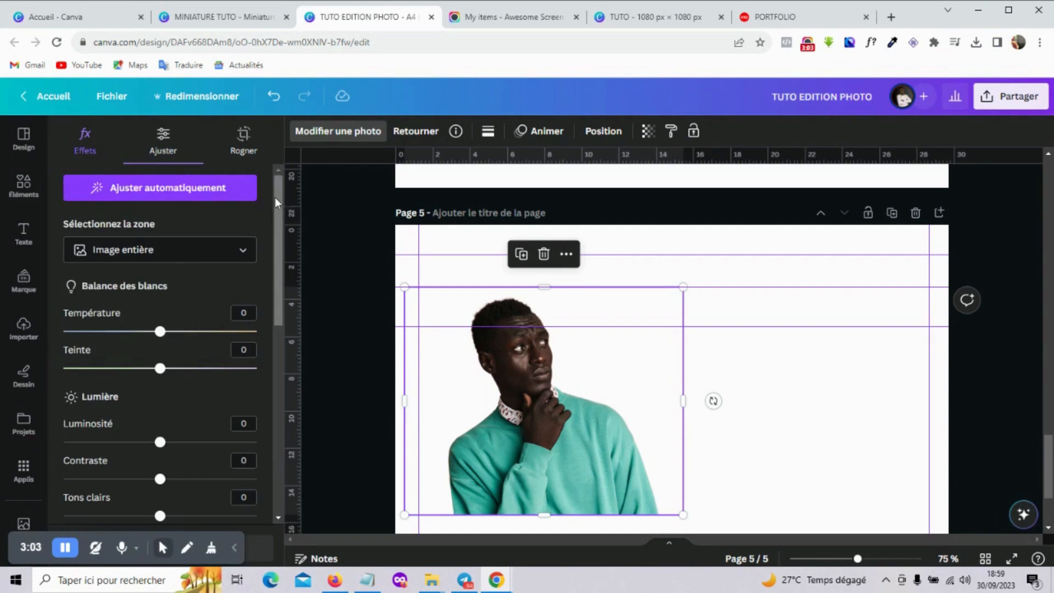
pyautogui.moveTo(275, 197); pyautogui.dragTo(292, 343)
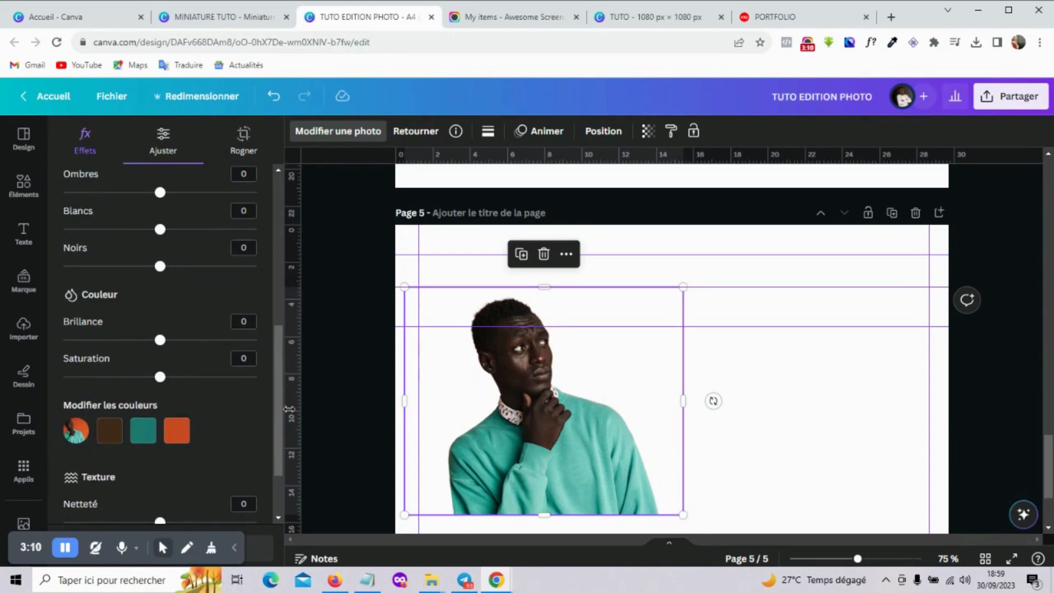
pyautogui.scroll(-3, 201, 422)
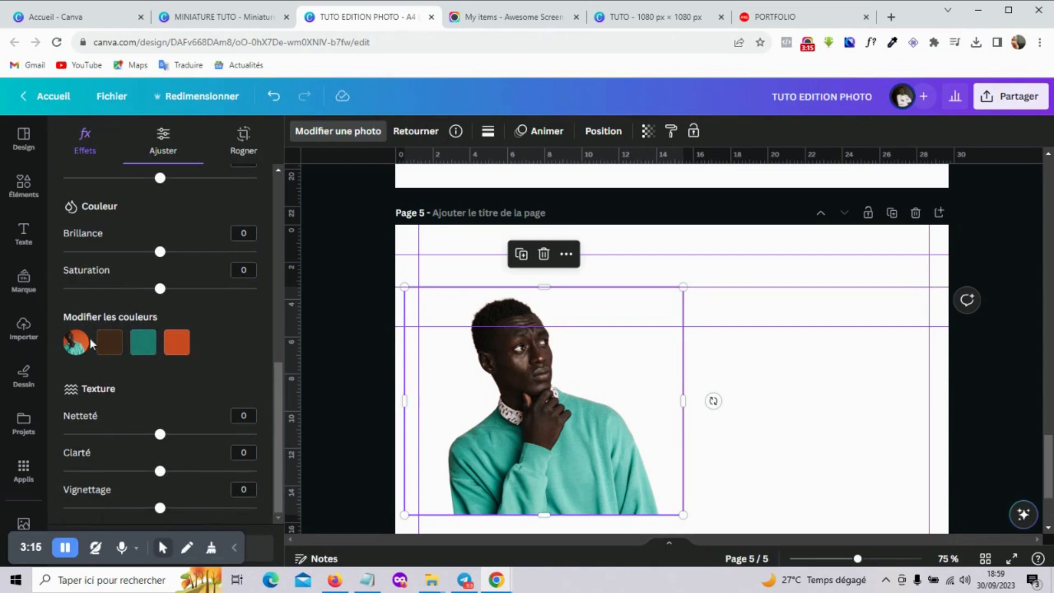
pyautogui.click(144, 343)
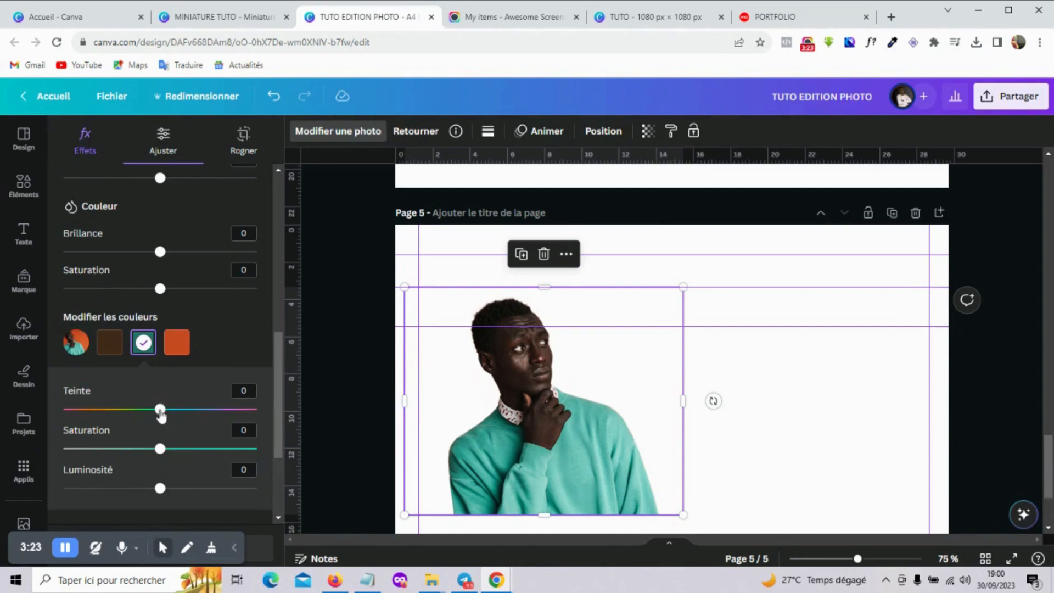
pyautogui.moveTo(161, 415); pyautogui.dragTo(259, 419)
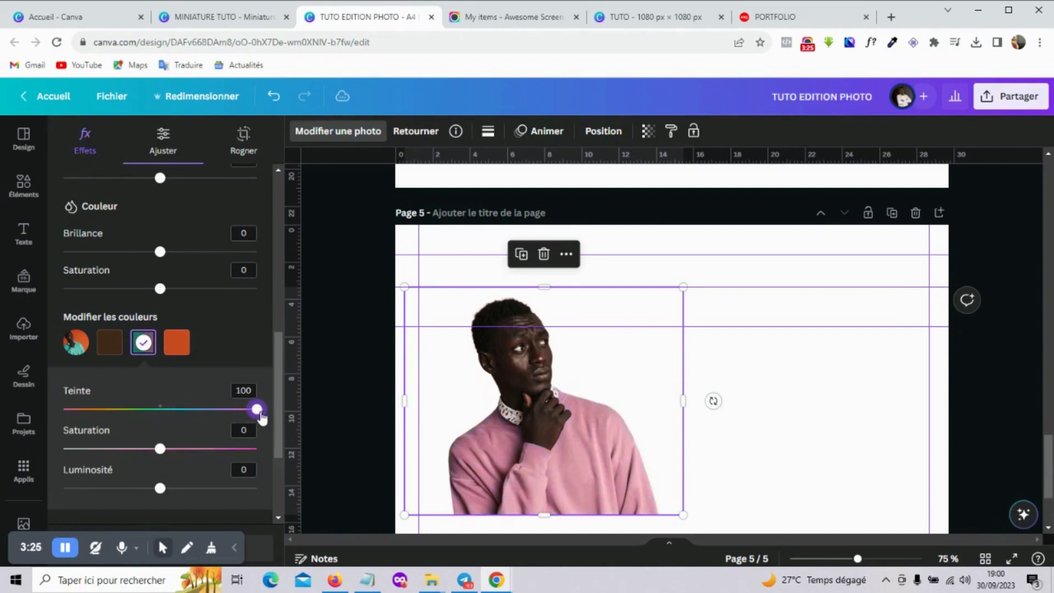
pyautogui.moveTo(160, 448); pyautogui.dragTo(260, 450)
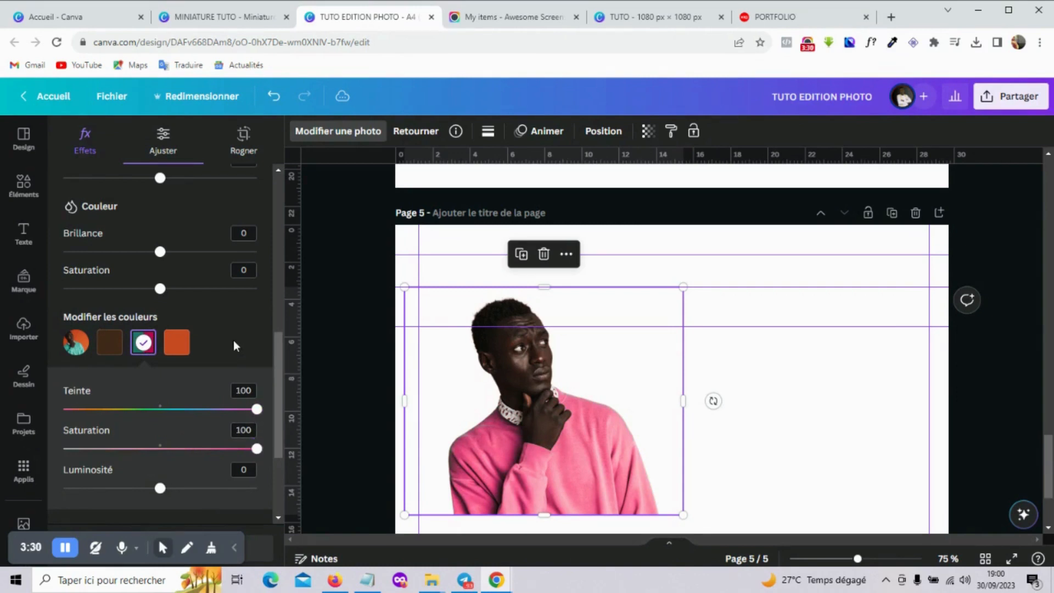
# Finish the sweater colour edit and set the photo's Clarté to 28 and Vignettage to 8
pyautogui.click(143, 342)
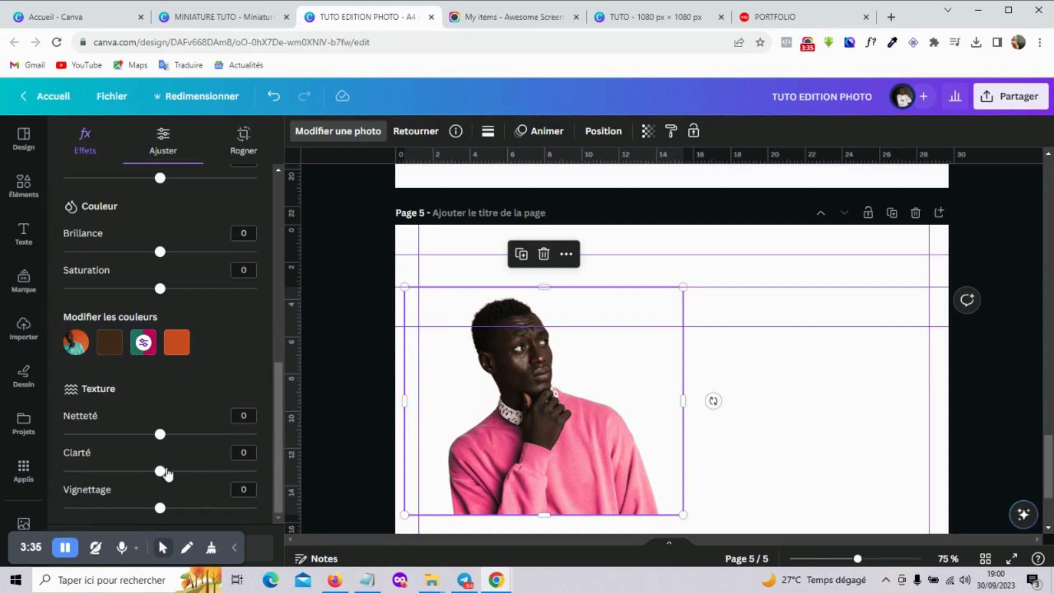
pyautogui.click(240, 449)
pyautogui.click(368, 580)
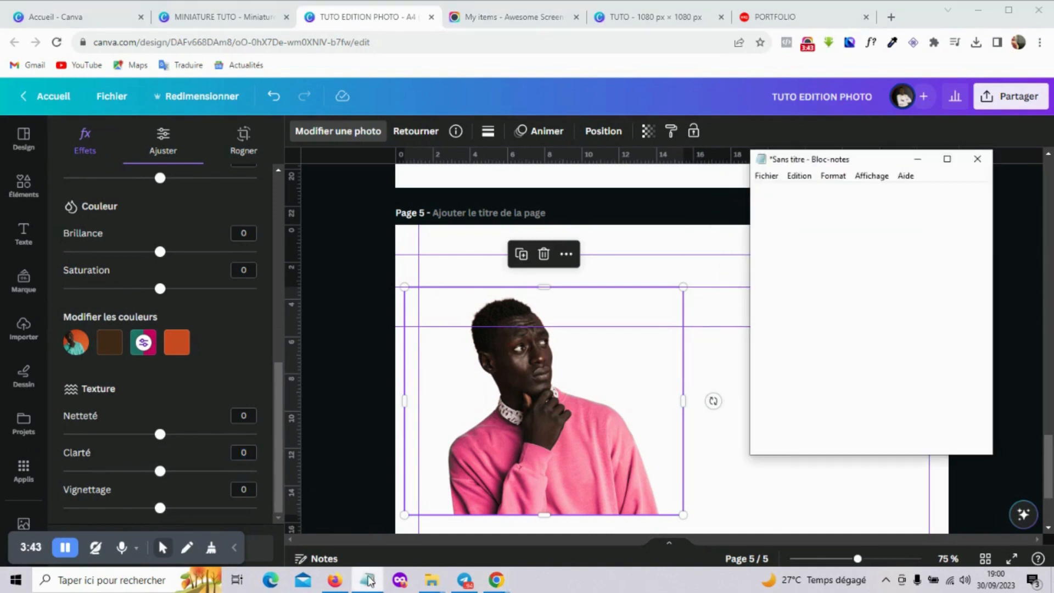
pyautogui.click(249, 453)
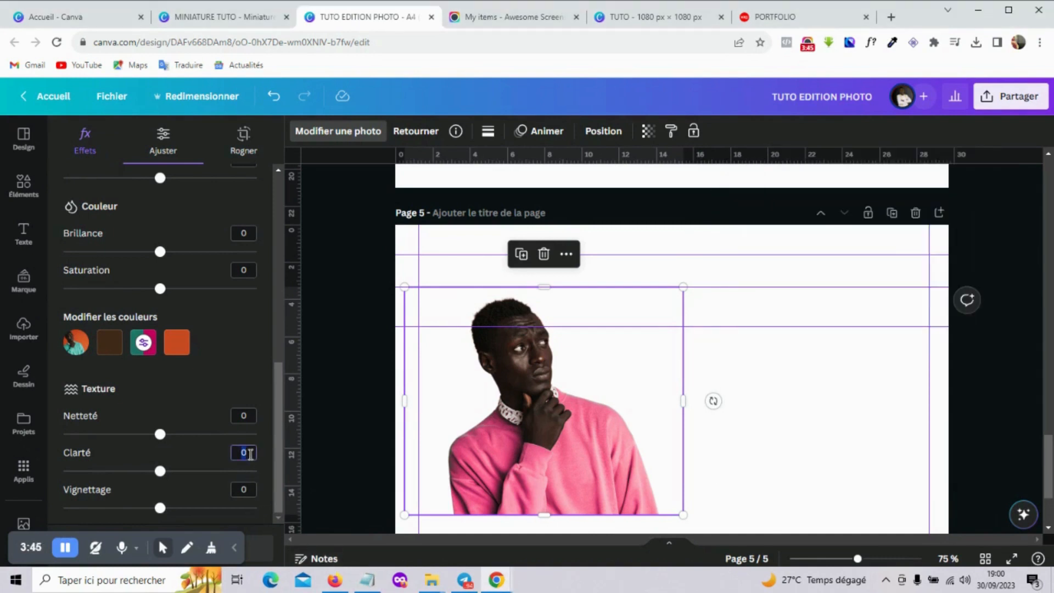
pyautogui.write('28')
pyautogui.click(245, 488)
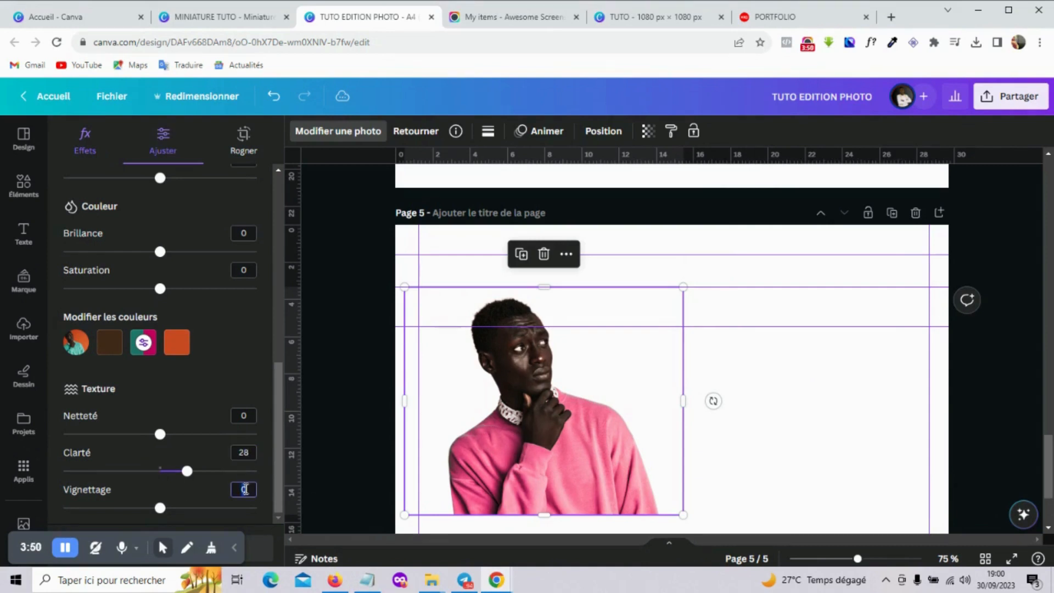
pyautogui.write('8')
pyautogui.click(246, 417)
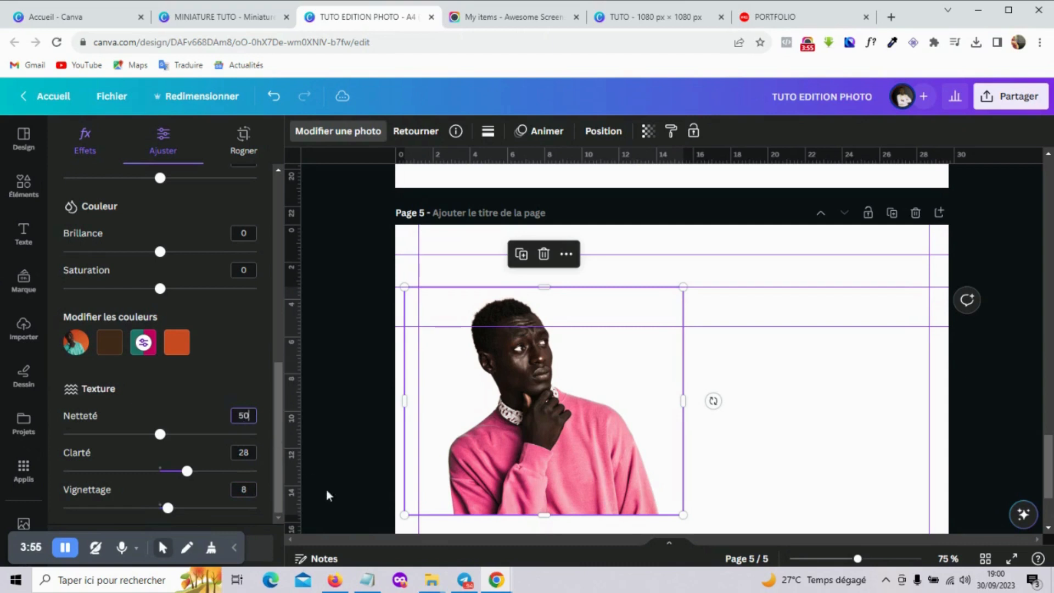
pyautogui.click(365, 579)
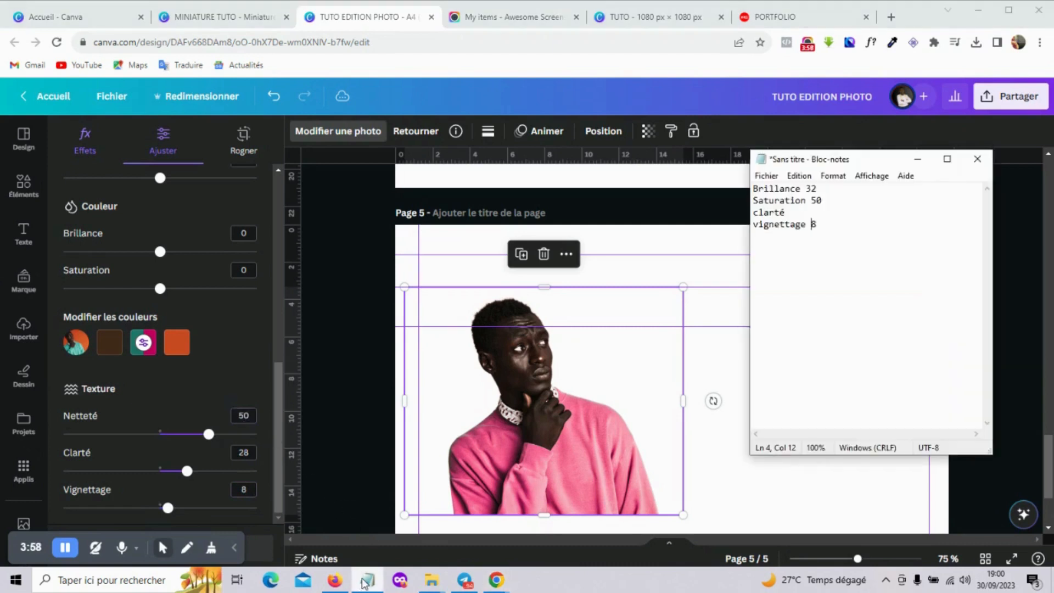
pyautogui.click(254, 423)
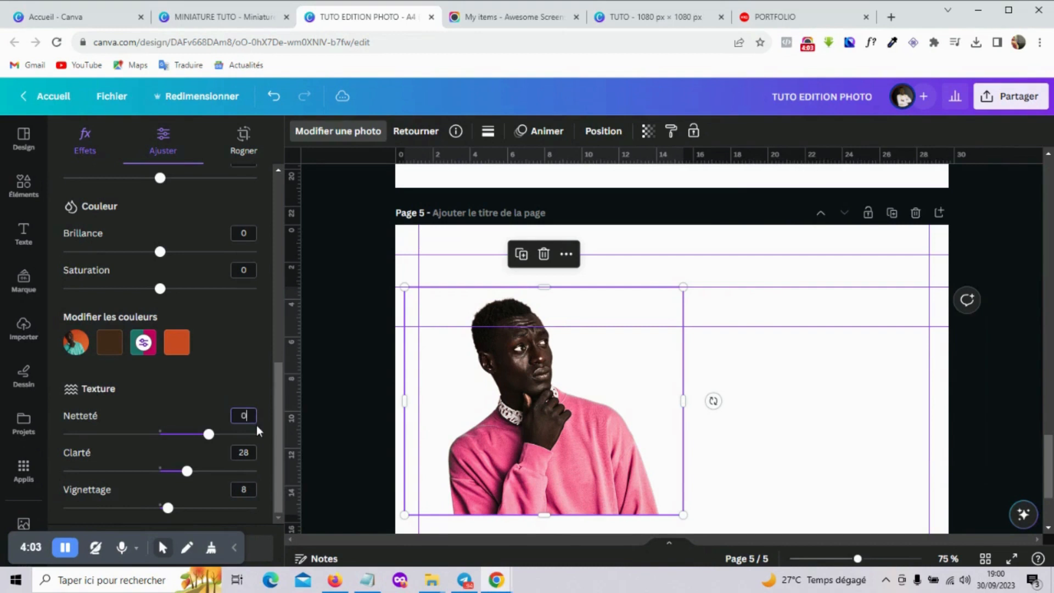
# Set the photo's overall Saturation to 50 and Brillance to 32
pyautogui.scroll(2, 274, 428)
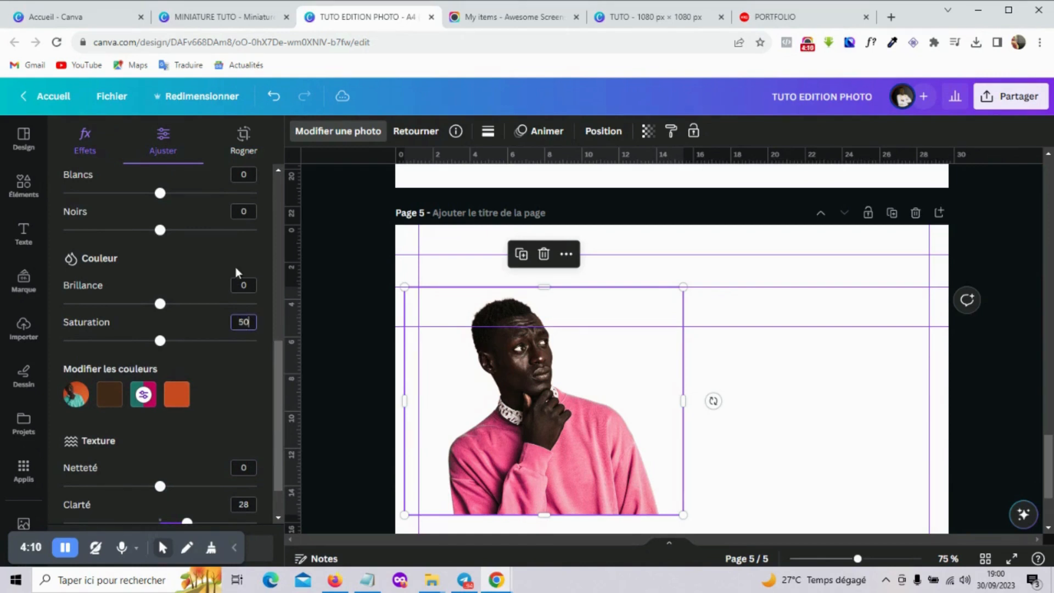
pyautogui.click(242, 286)
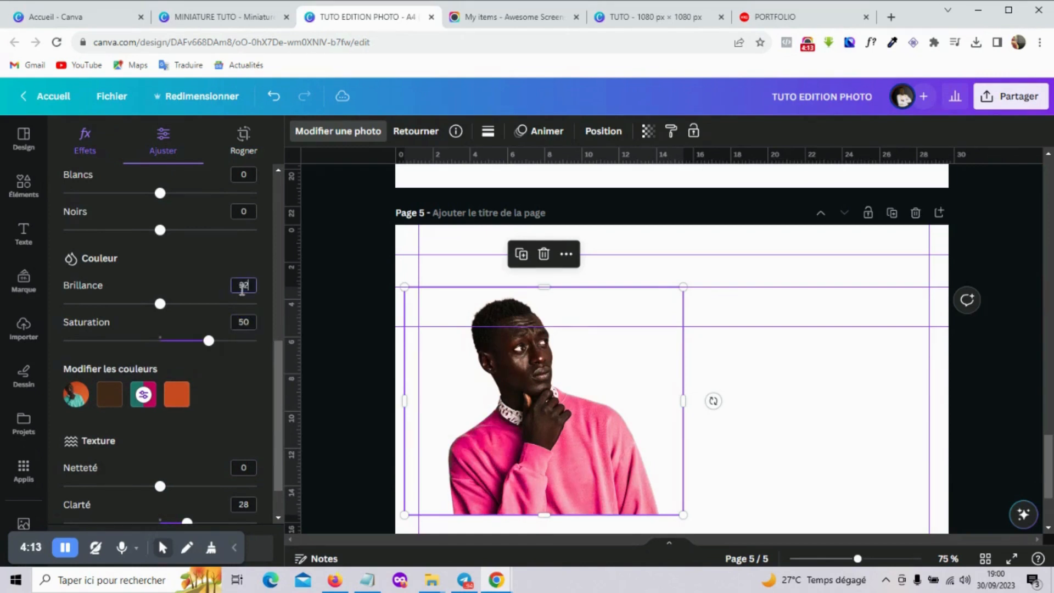
pyautogui.click(342, 407)
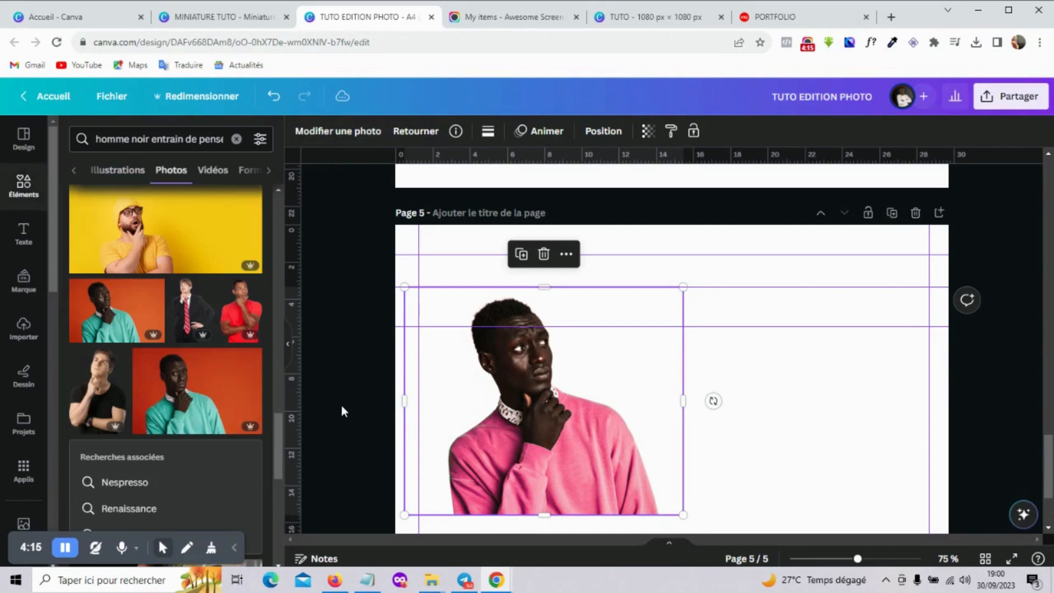
pyautogui.click(341, 407)
# Enlarge the pensive man's photo on page 5 to about 19 cm wide
pyautogui.click(741, 409)
pyautogui.click(620, 426)
pyautogui.moveTo(1049, 455); pyautogui.dragTo(1049, 471)
pyautogui.moveTo(686, 433); pyautogui.dragTo(752, 485)
# Reopen the enlarged photo's adjustments and set its overall Saturation to 50
pyautogui.click(346, 133)
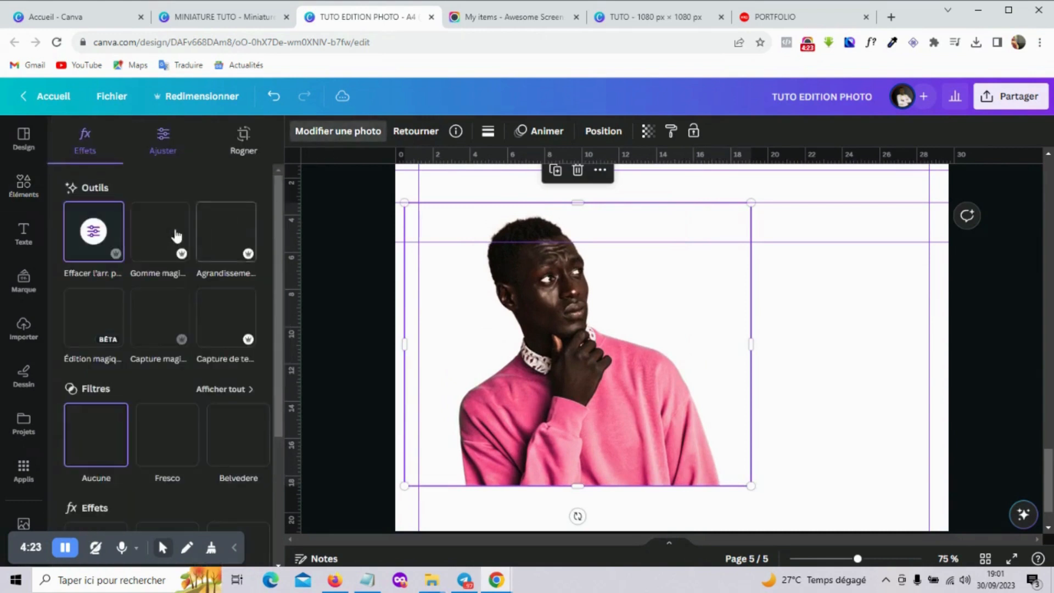
pyautogui.click(164, 135)
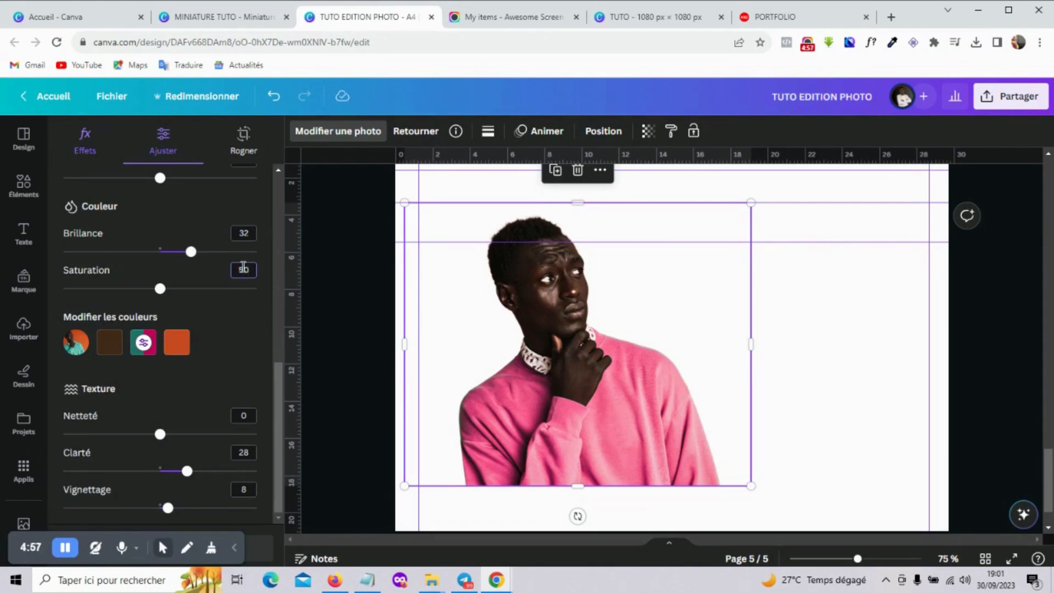
pyautogui.press('Return')
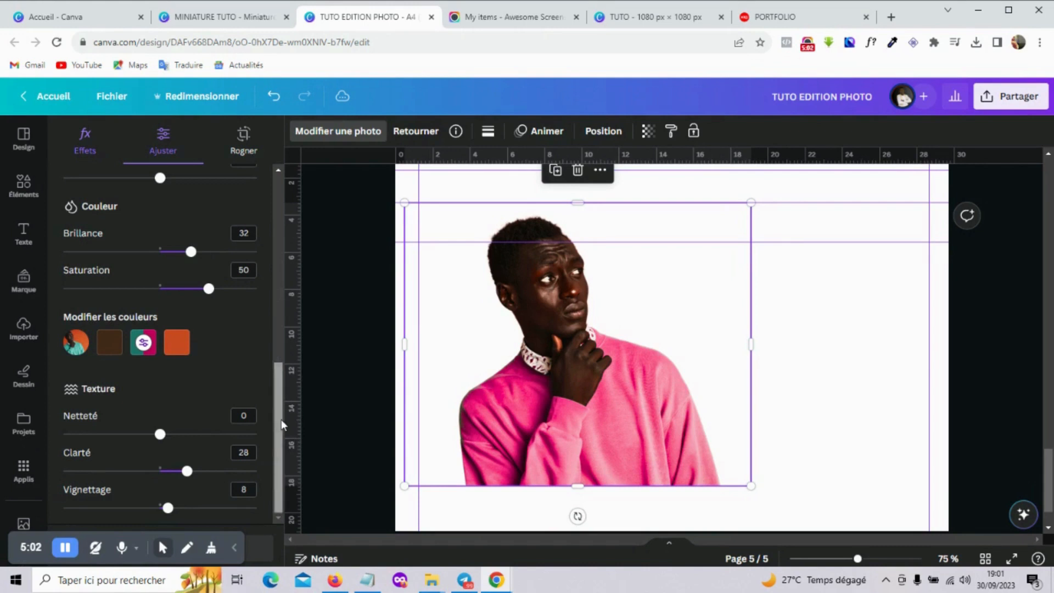
pyautogui.moveTo(281, 419); pyautogui.dragTo(272, 454)
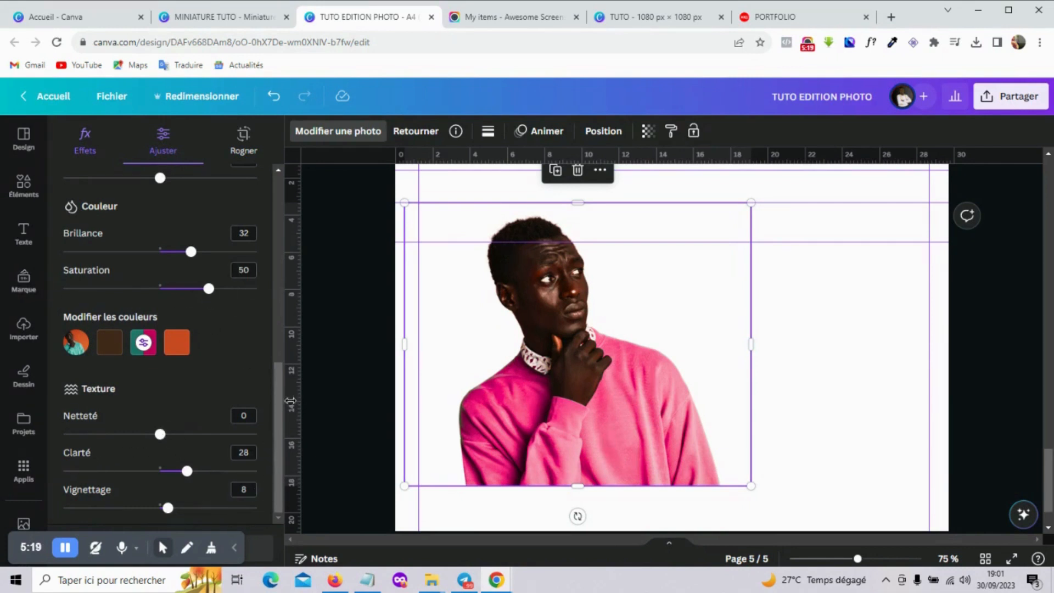
pyautogui.moveTo(282, 389); pyautogui.dragTo(282, 357)
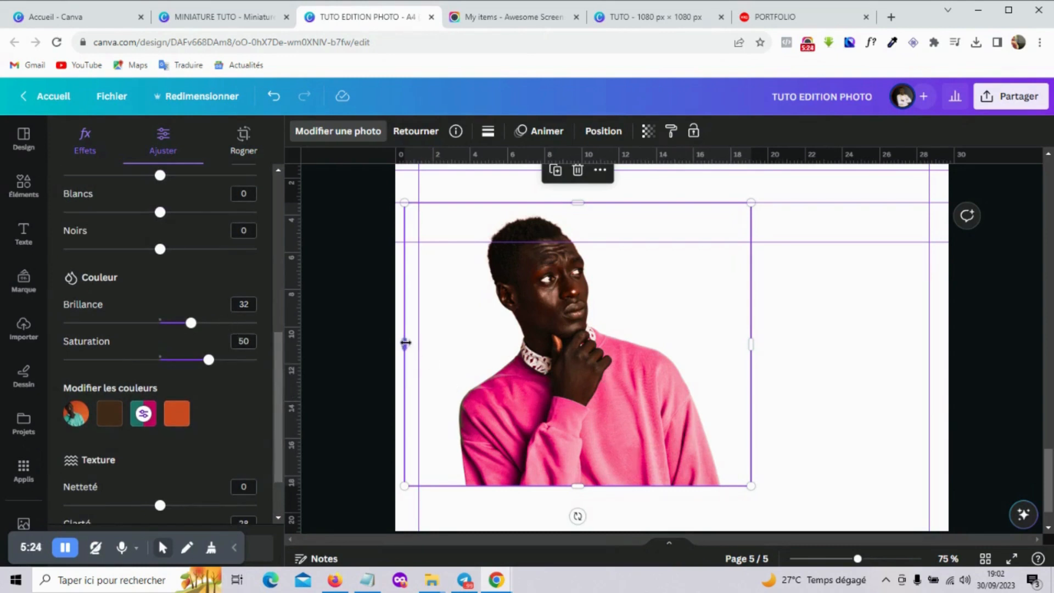
# Crop the empty margins on both sides of the man and enlarge the photo to about 20 cm wide
pyautogui.moveTo(405, 344); pyautogui.dragTo(450, 346)
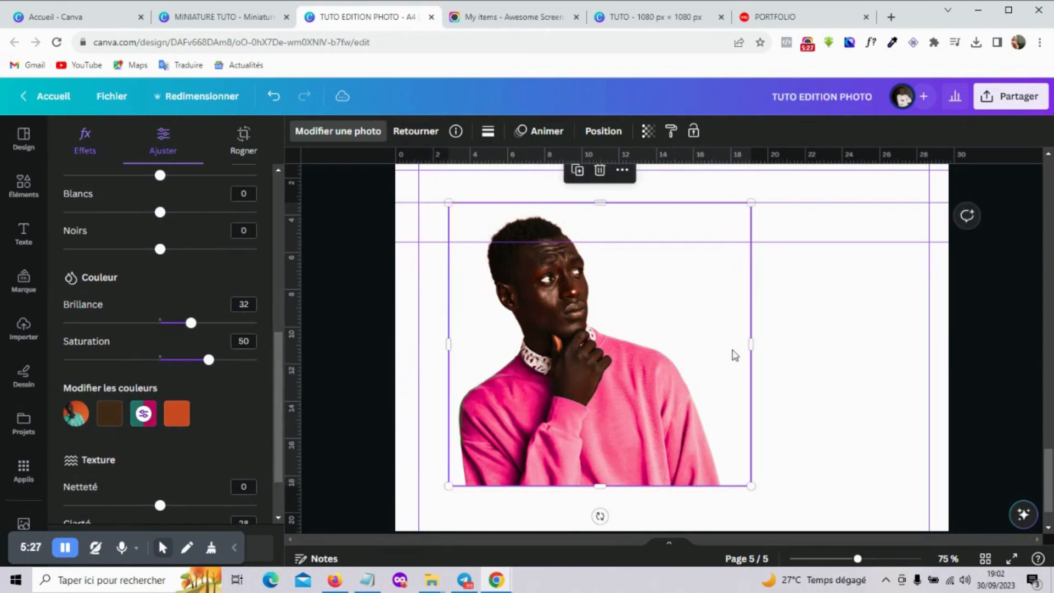
pyautogui.moveTo(747, 347); pyautogui.dragTo(726, 347)
pyautogui.moveTo(727, 485); pyautogui.dragTo(801, 533)
pyautogui.scroll(2, 1023, 440)
pyautogui.scroll(-5, 789, 443)
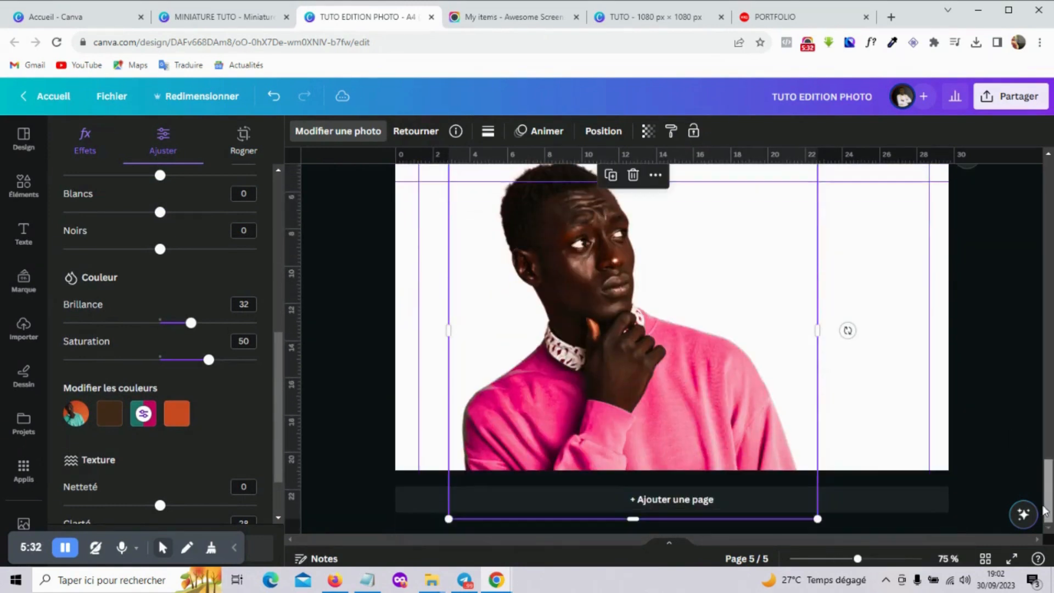
# Move the photo to the right part of page 5 and shrink it to about 18 cm wide
pyautogui.moveTo(677, 429); pyautogui.dragTo(821, 381)
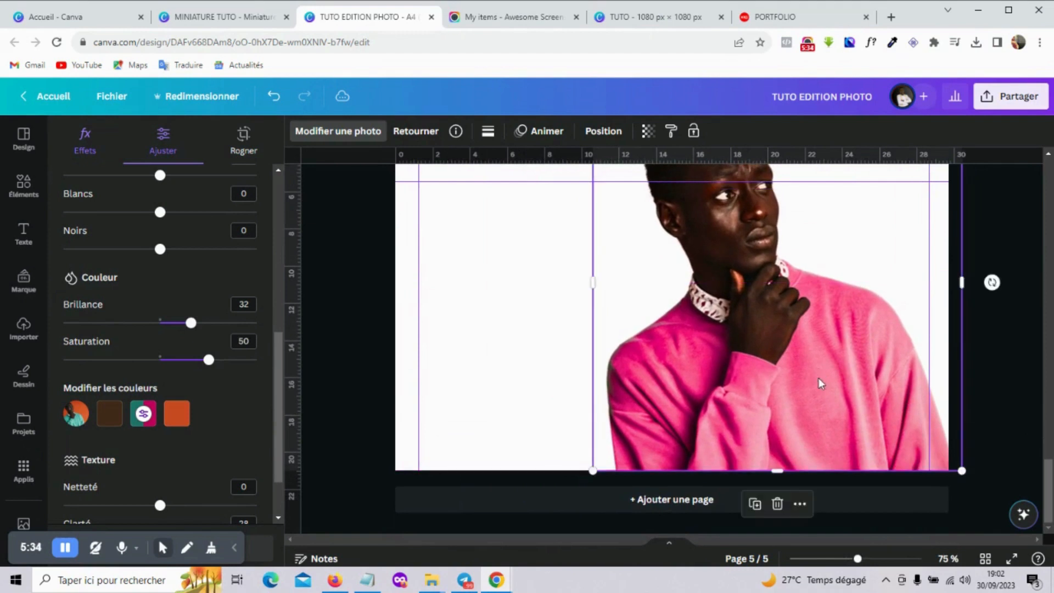
pyautogui.scroll(3, 619, 245)
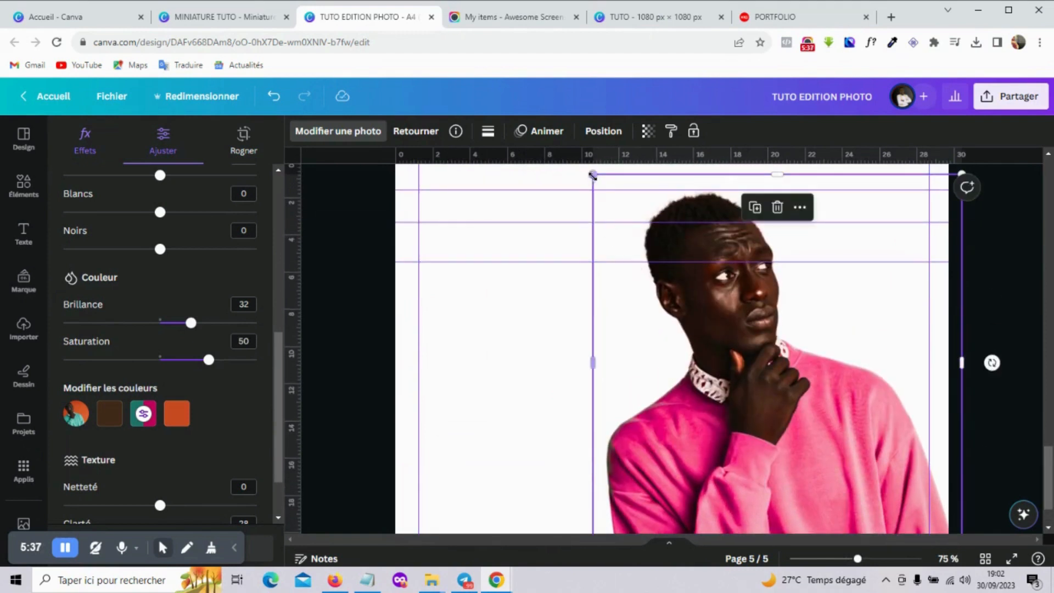
pyautogui.moveTo(593, 172); pyautogui.dragTo(656, 242)
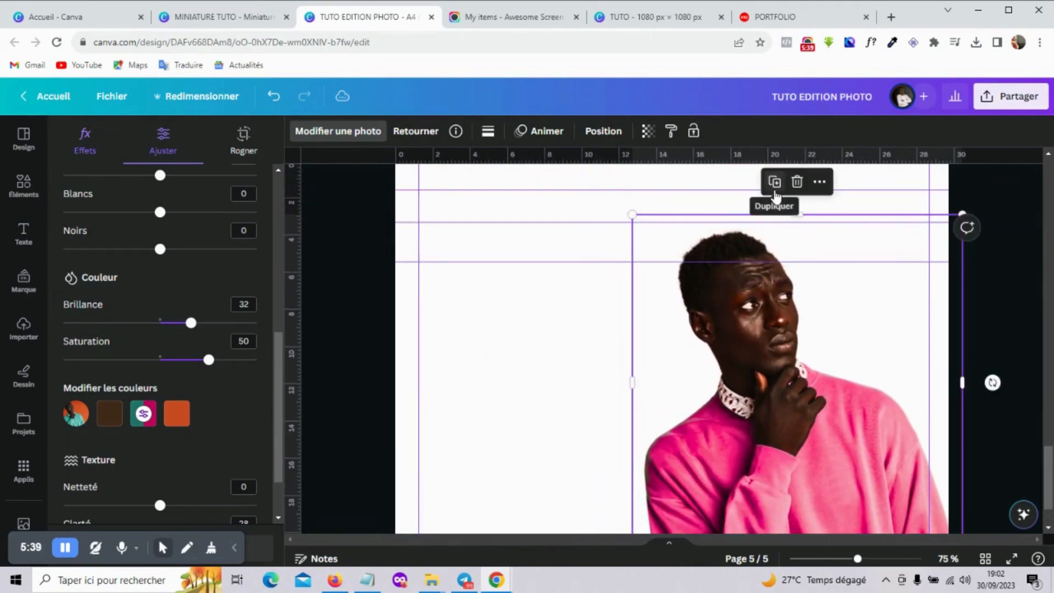
# Duplicate the pink-sweater photo, place the copy on the left part of page 5 and reset all the copy's adjustments
pyautogui.moveTo(879, 376); pyautogui.dragTo(597, 438)
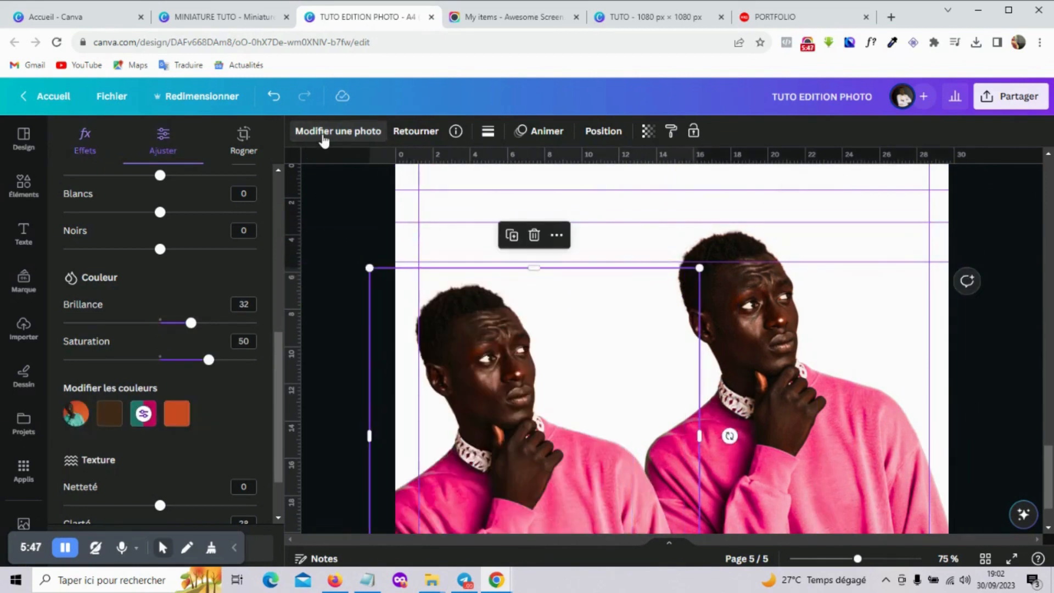
pyautogui.click(446, 302)
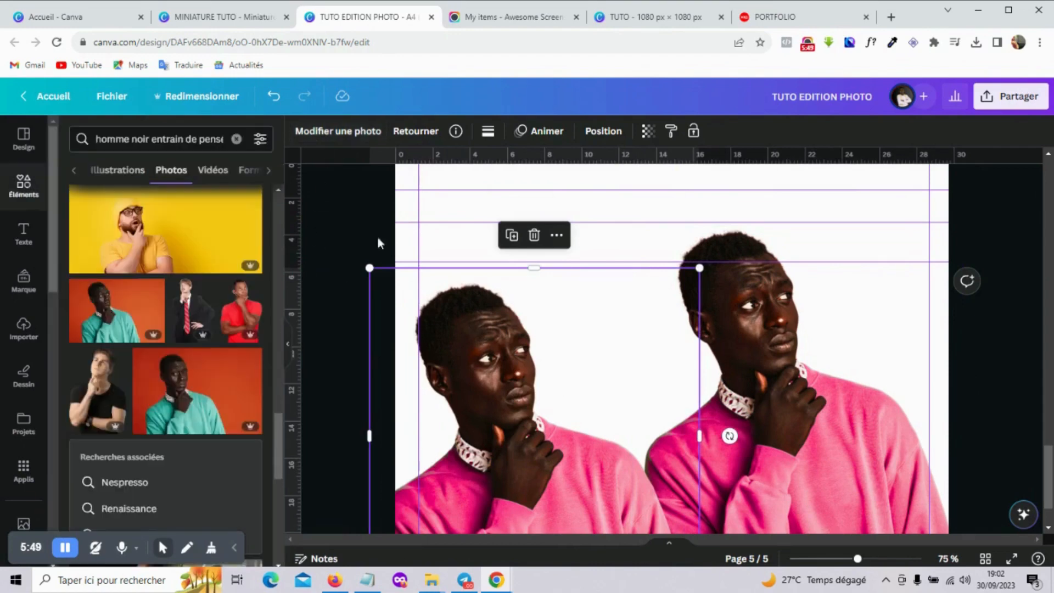
pyautogui.click(337, 131)
pyautogui.scroll(-3, 282, 246)
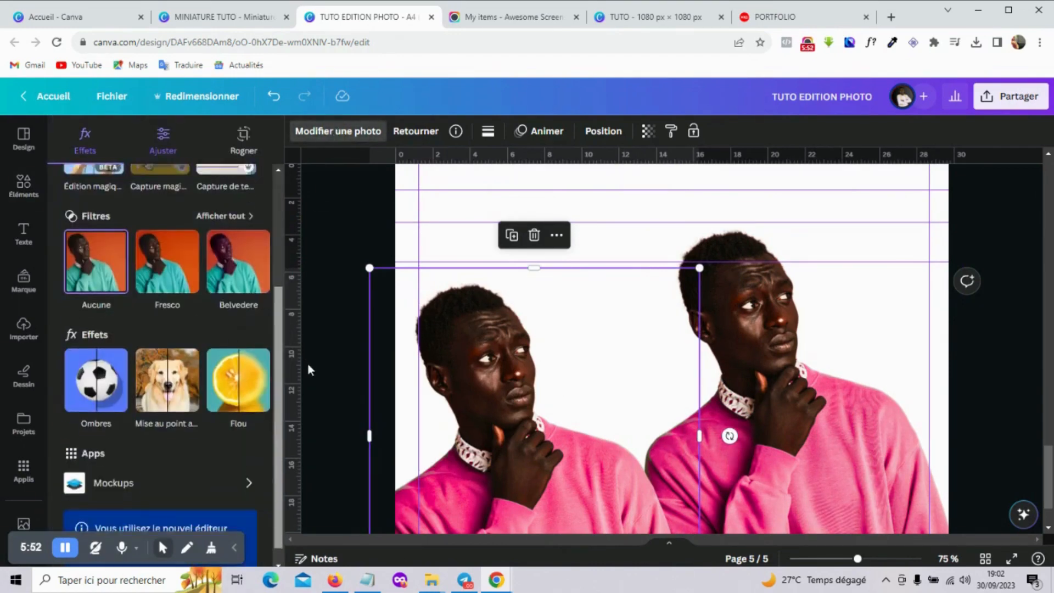
pyautogui.scroll(3, 283, 247)
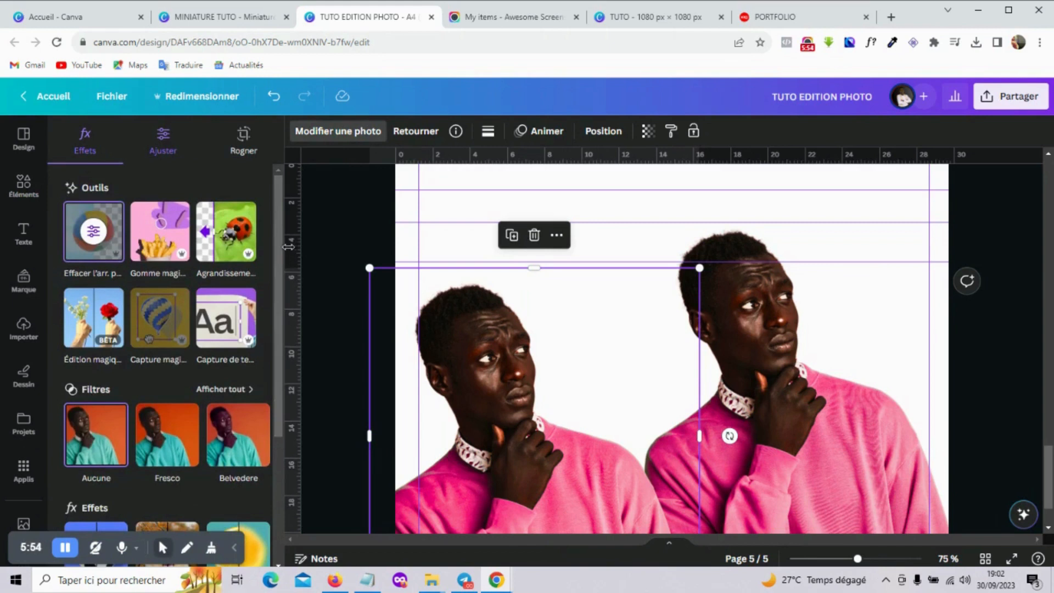
pyautogui.click(172, 150)
pyautogui.scroll(-7, 283, 268)
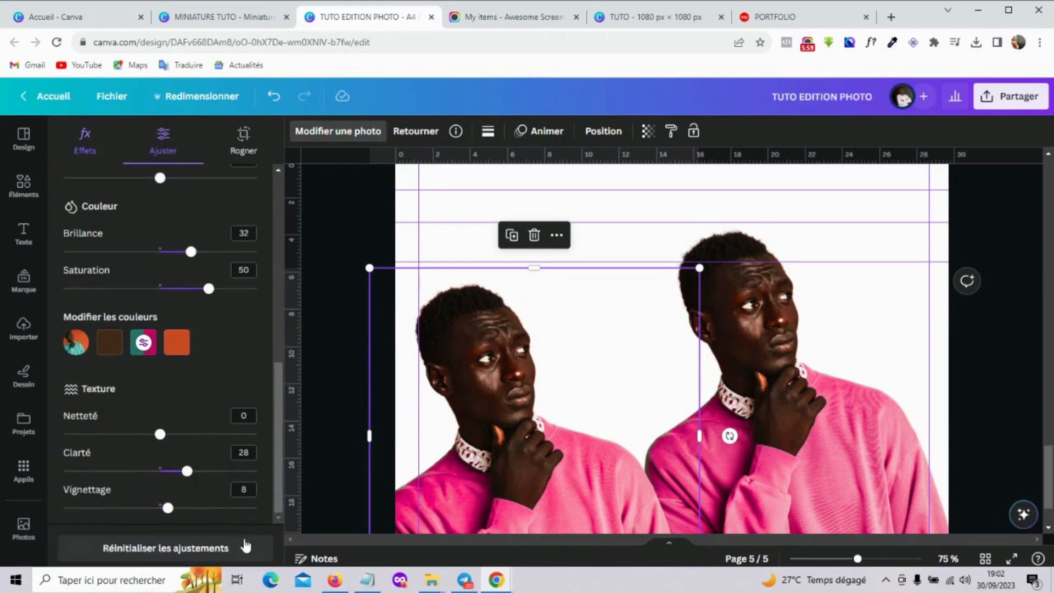
pyautogui.click(244, 547)
# Align the teal-sweater copy with the bottom of page 5 and shift the pink-sweater photo slightly right
pyautogui.moveTo(560, 494); pyautogui.dragTo(556, 463)
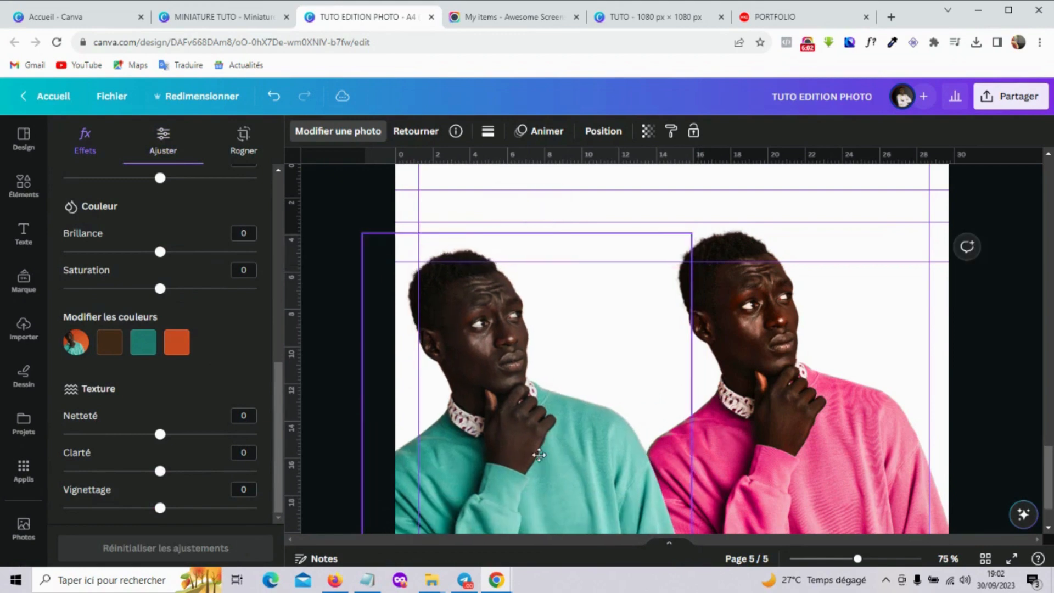
pyautogui.click(876, 417)
pyautogui.moveTo(879, 418); pyautogui.dragTo(899, 419)
pyautogui.scroll(-2, 899, 418)
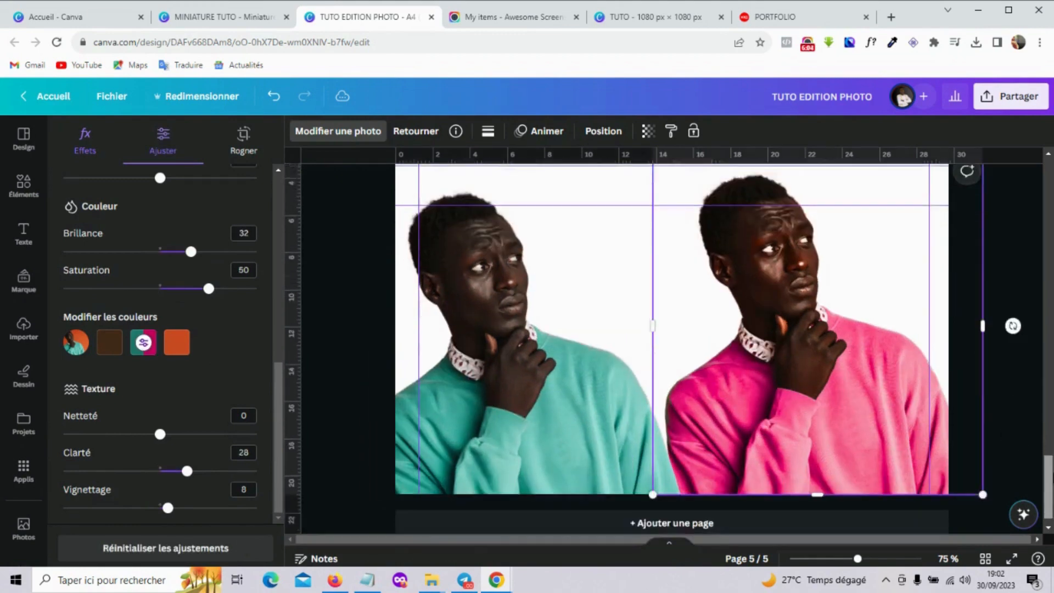
# Compare the teal and pink sweater versions on page 5 in full-screen presentation mode
pyautogui.scroll(8, 673, 348)
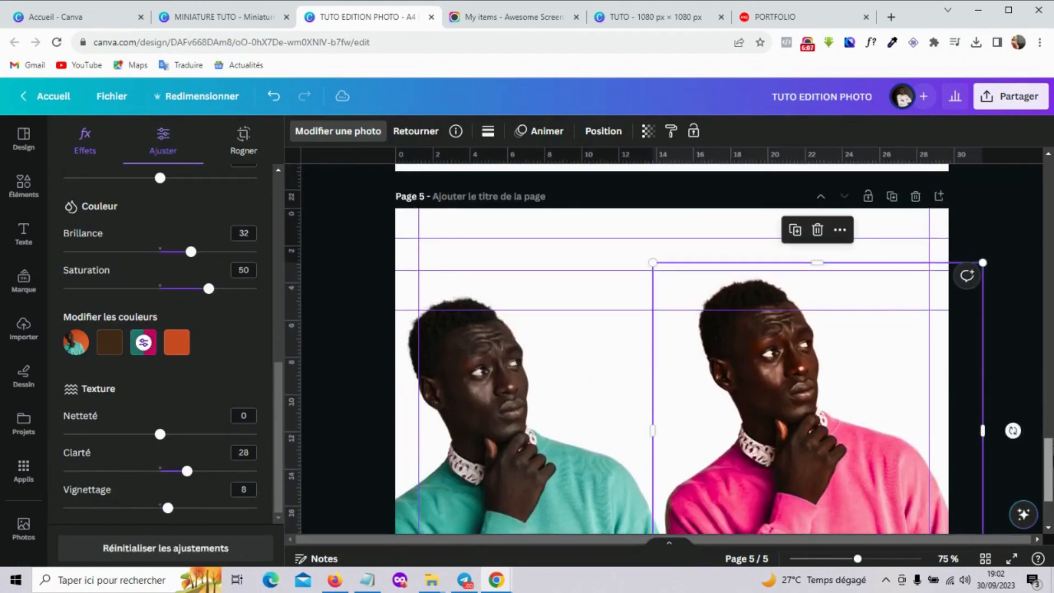
pyautogui.scroll(-6, 1040, 524)
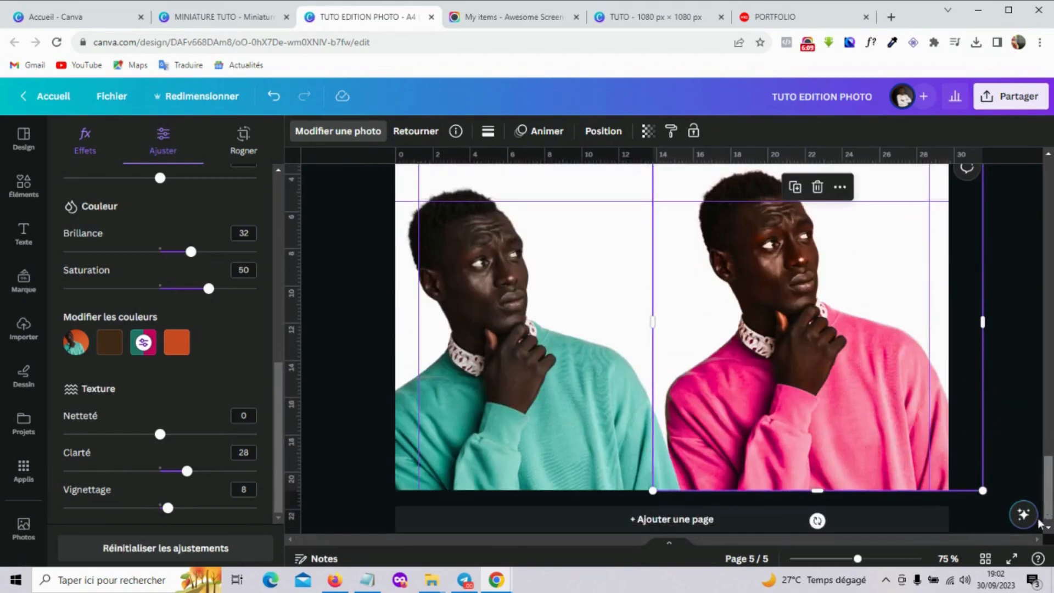
pyautogui.click(1011, 560)
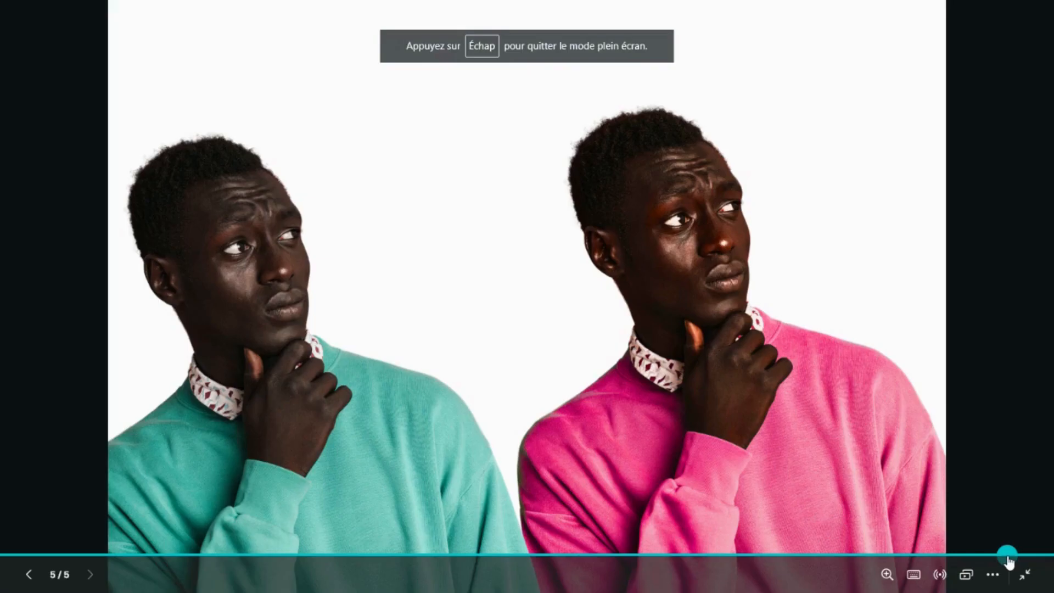